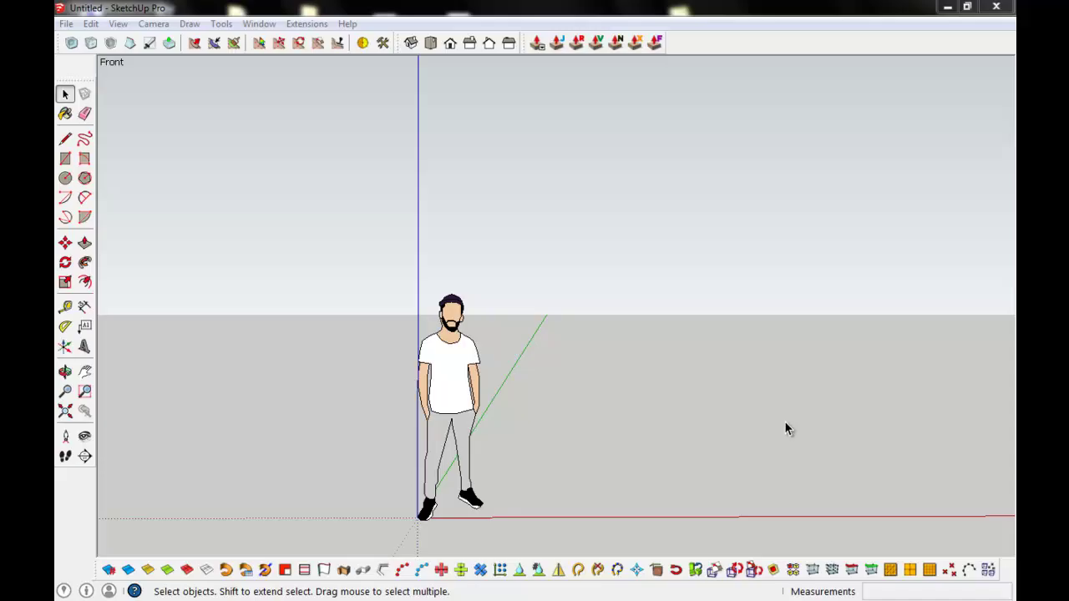
# Move the scale figure aside along the red axis
pyautogui.scroll(-2, 608, 334)
pyautogui.scroll(-5, 609, 334)
pyautogui.click(526, 359)
pyautogui.press('m')
pyautogui.click(534, 392)
pyautogui.click(226, 396)
# Draw a circle centred on the origin and push/pull it up into a cylinder
pyautogui.press('space')
pyautogui.press('c')
pyautogui.click(490, 412)
pyautogui.press('Return')
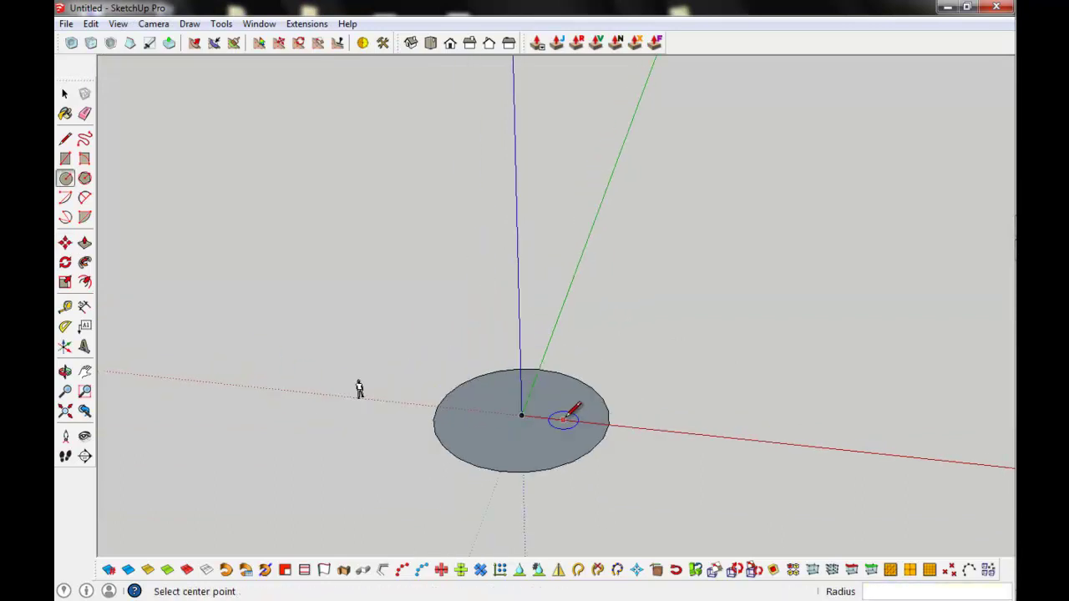
pyautogui.press('space')
pyautogui.press('p')
pyautogui.click(526, 493)
pyautogui.press('Return')
# Soften the edges of the whole cylinder
pyautogui.press('space')
pyautogui.tripleClick(585, 375)
pyautogui.rightClick(509, 359)
pyautogui.click(618, 372)
pyautogui.click(787, 118)
# Offset the top edge inward and delete the inner face to hollow the ring
pyautogui.moveTo(525, 429); pyautogui.dragTo(561, 377, button='middle')
pyautogui.scroll(3, 560, 376)
pyautogui.press('f')
pyautogui.moveTo(559, 374); pyautogui.dragTo(630, 270)
pyautogui.press('space')
pyautogui.press('Delete')
# Draw a radial line from the ring outward past its edge
pyautogui.moveTo(597, 329)
pyautogui.mouseDown(button='middle')
pyautogui.moveTo(596, 377)
pyautogui.moveTo(465, 406)
pyautogui.mouseUp(button='middle')
pyautogui.press('l')
pyautogui.moveTo(494, 472)
pyautogui.mouseDown(button='middle')
pyautogui.moveTo(471, 367)
pyautogui.moveTo(508, 502)
pyautogui.mouseUp(button='middle')
pyautogui.click(408, 410)
pyautogui.press('space')
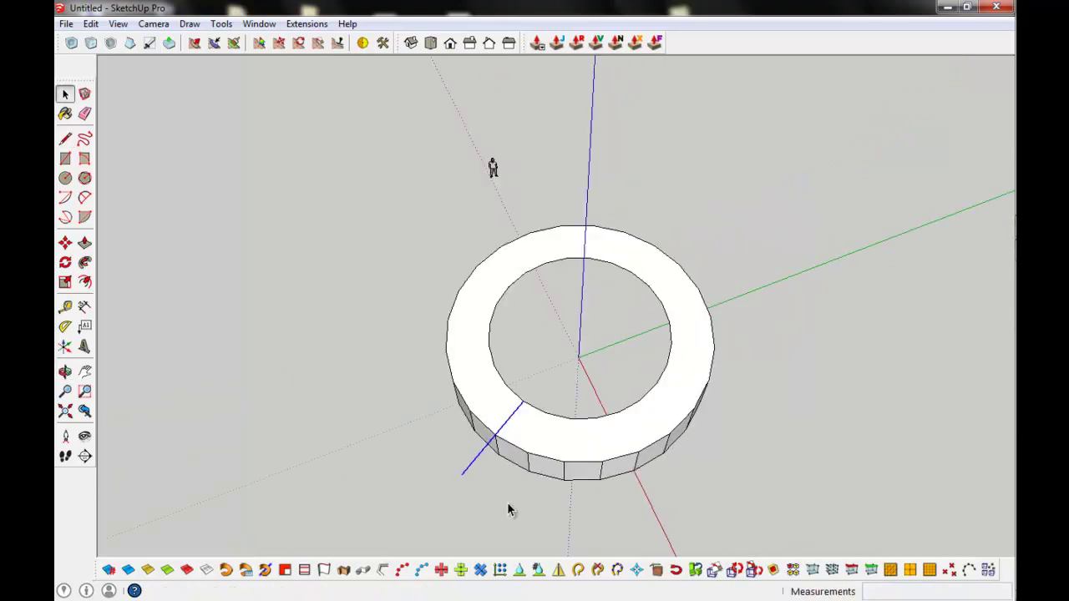
# Rotate-copy the radial line about the ring centre with x23 for 24 spokes
pyautogui.press('q')
pyautogui.click(587, 343)
pyautogui.click(531, 436)
pyautogui.click(531, 436)
pyautogui.moveTo(531, 436); pyautogui.dragTo(643, 406, button='middle')
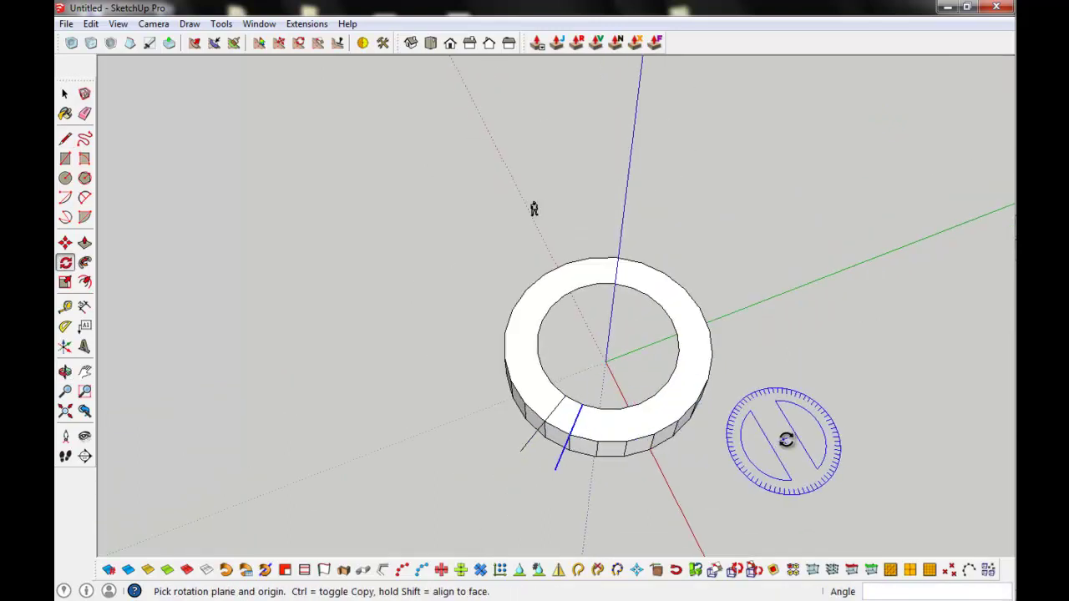
pyautogui.write('x23')
pyautogui.press('Return')
pyautogui.press('space')
# Switch to the Top standard view and select most of the radial lines
pyautogui.click(430, 43)
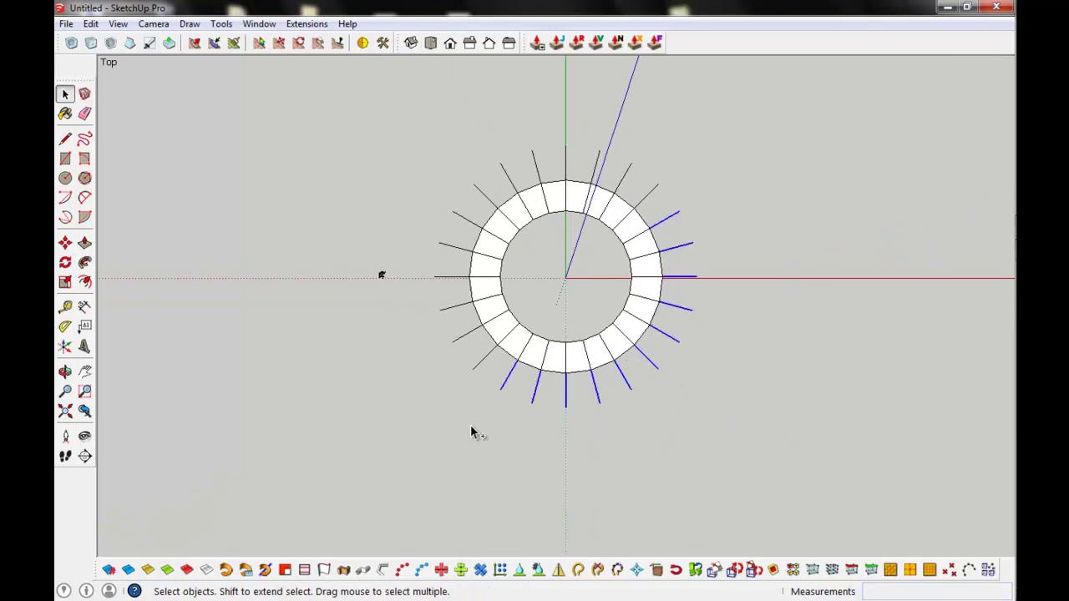
pyautogui.scroll(2, 410, 344)
pyautogui.moveTo(410, 345); pyautogui.dragTo(460, 179)
pyautogui.scroll(-2, 460, 179)
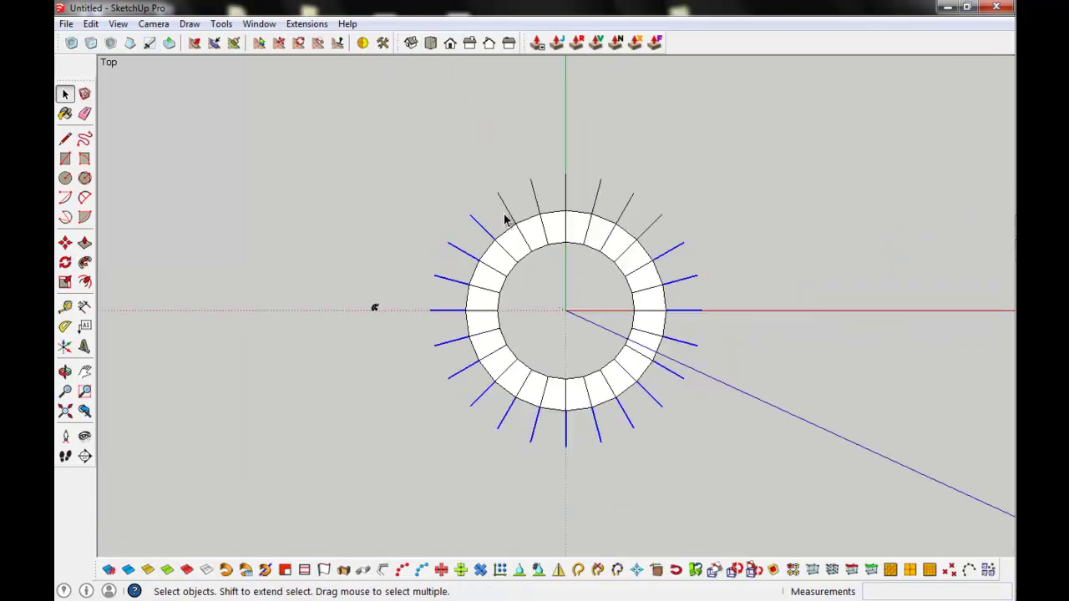
pyautogui.scroll(2, 503, 219)
# Make the selected ring geometry a group and orbit to look down on it
pyautogui.rightClick(705, 237)
pyautogui.click(760, 279)
pyautogui.moveTo(653, 275); pyautogui.dragTo(674, 369, button='middle')
pyautogui.moveTo(689, 444)
pyautogui.mouseDown(button='middle')
pyautogui.moveTo(580, 460)
pyautogui.moveTo(591, 465)
pyautogui.mouseUp(button='middle')
pyautogui.scroll(2, 634, 426)
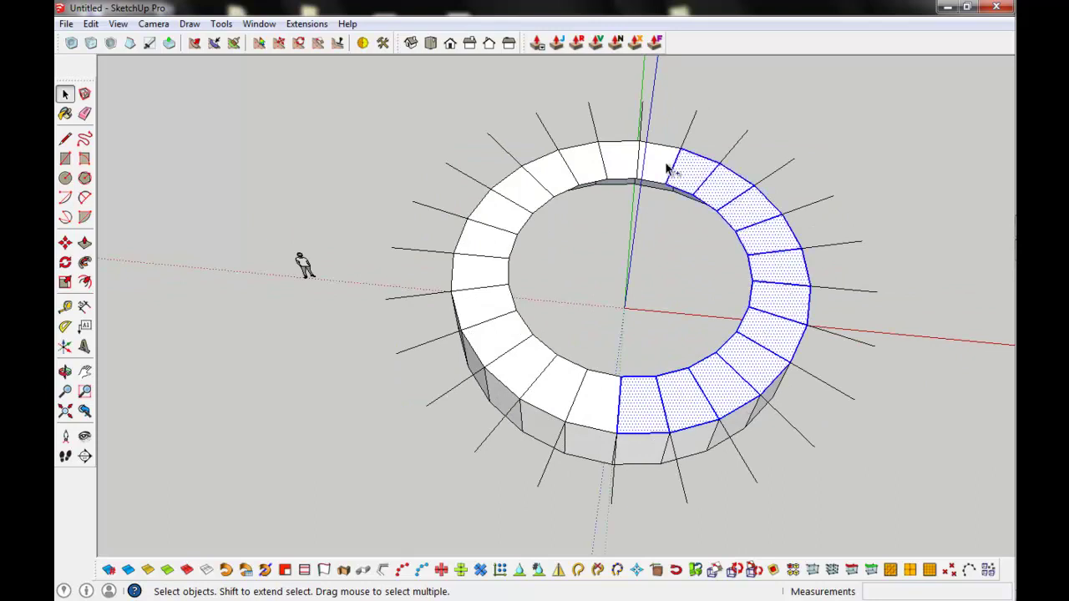
pyautogui.scroll(1, 578, 194)
pyautogui.moveTo(539, 190)
pyautogui.mouseDown(button='middle')
pyautogui.moveTo(744, 231)
pyautogui.moveTo(484, 334)
pyautogui.mouseUp(button='middle')
pyautogui.moveTo(612, 386); pyautogui.dragTo(590, 409, button='middle')
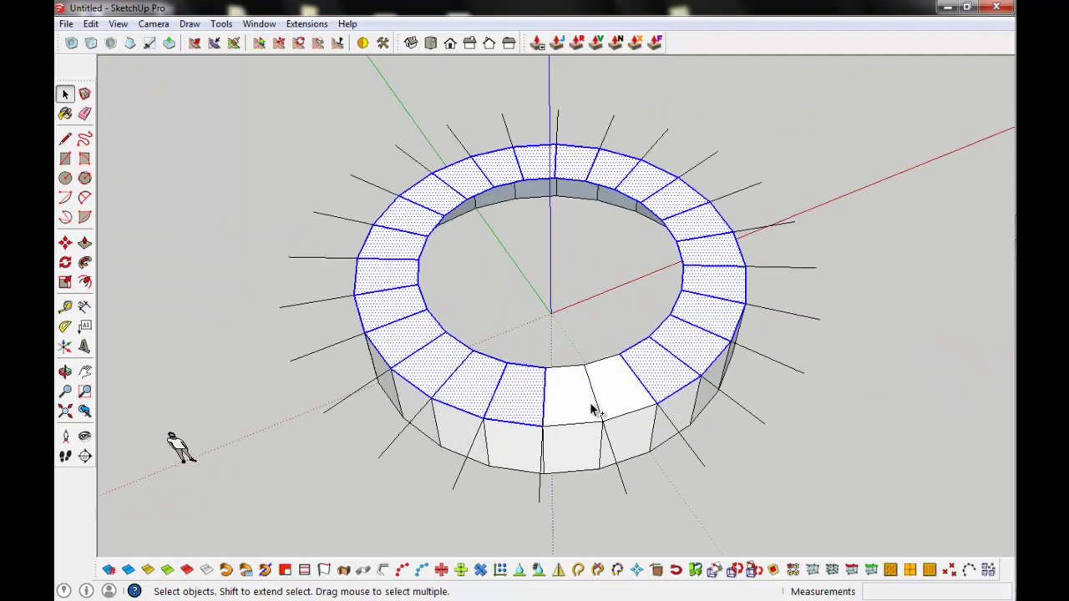
pyautogui.moveTo(700, 465); pyautogui.dragTo(570, 482, button='middle')
# Rotate the ring's top 15 degrees about its centre to twist it
pyautogui.press('q')
pyautogui.click(553, 305)
pyautogui.click(543, 424)
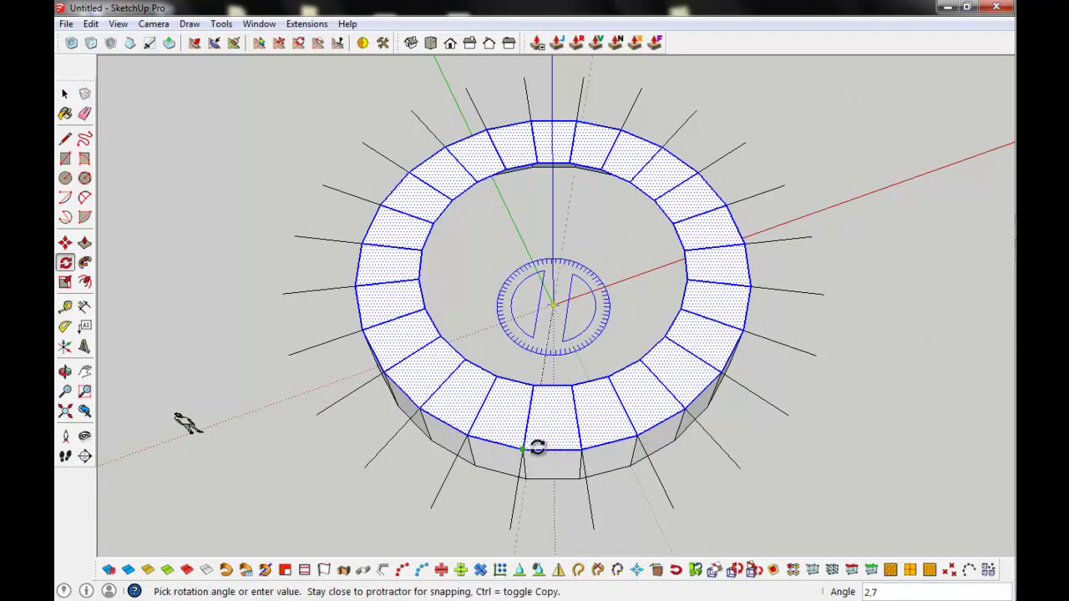
pyautogui.write('15')
pyautogui.press('Return')
pyautogui.press('space')
pyautogui.moveTo(555, 446)
pyautogui.mouseDown(button='middle')
pyautogui.moveTo(580, 400)
pyautogui.moveTo(651, 375)
pyautogui.mouseUp(button='middle')
# Make the whole twisted ring into a group
pyautogui.tripleClick(651, 375)
pyautogui.rightClick(651, 375)
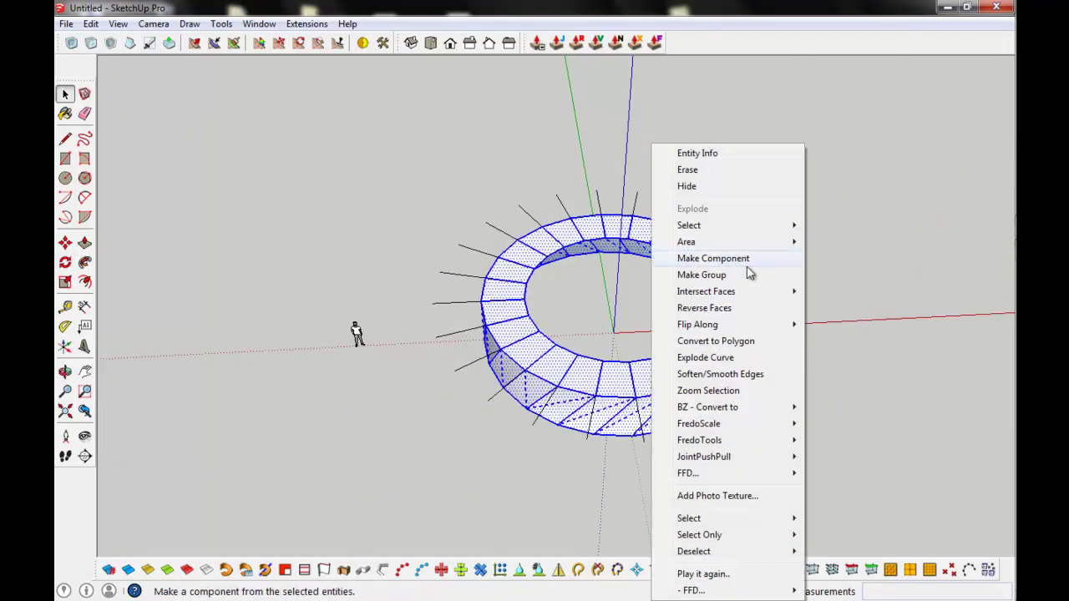
pyautogui.click(749, 275)
pyautogui.moveTo(700, 440); pyautogui.dragTo(399, 165, button='middle')
# Copy the ring group on top of the original and open it for editing
pyautogui.click(548, 425)
pyautogui.press('m')
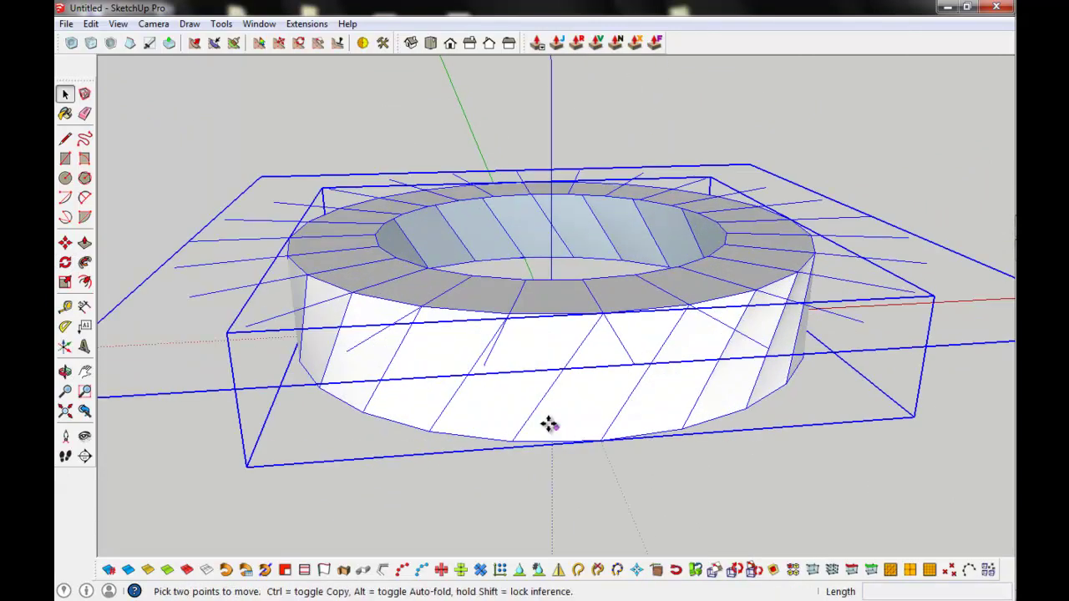
pyautogui.press('ctrl')
pyautogui.click(509, 441)
pyautogui.click(516, 310)
pyautogui.moveTo(649, 341)
pyautogui.mouseDown(button='middle')
pyautogui.moveTo(620, 323)
pyautogui.moveTo(605, 363)
pyautogui.moveTo(591, 367)
pyautogui.mouseUp(button='middle')
pyautogui.doubleClick(618, 338)
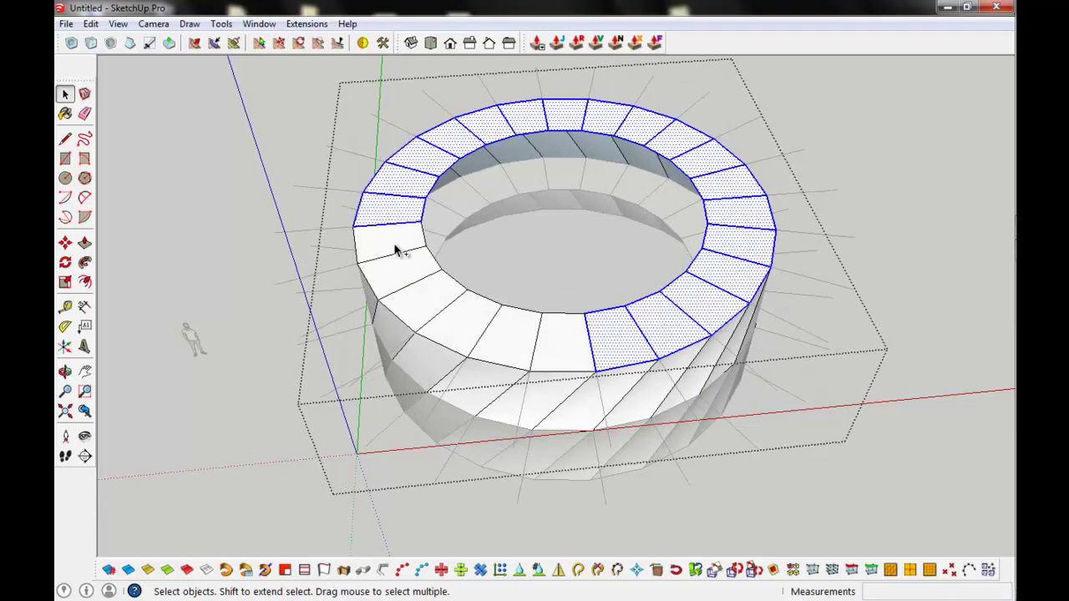
# Orbit to a near-top view of the ring, cancelling a line started at the origin
pyautogui.scroll(1, 632, 451)
pyautogui.scroll(-3, 632, 451)
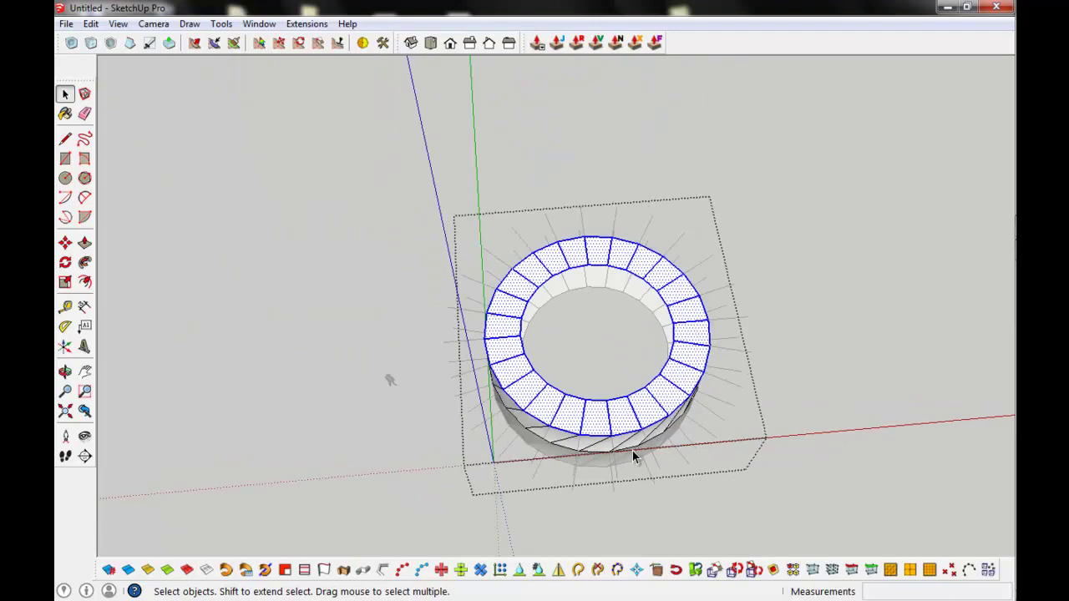
pyautogui.moveTo(632, 450); pyautogui.dragTo(615, 430, button='middle')
pyautogui.scroll(3, 561, 401)
pyautogui.press('l')
pyautogui.click(558, 393)
pyautogui.press('space')
pyautogui.moveTo(626, 334)
pyautogui.mouseDown(button='middle')
pyautogui.moveTo(678, 425)
pyautogui.moveTo(645, 392)
pyautogui.mouseUp(button='middle')
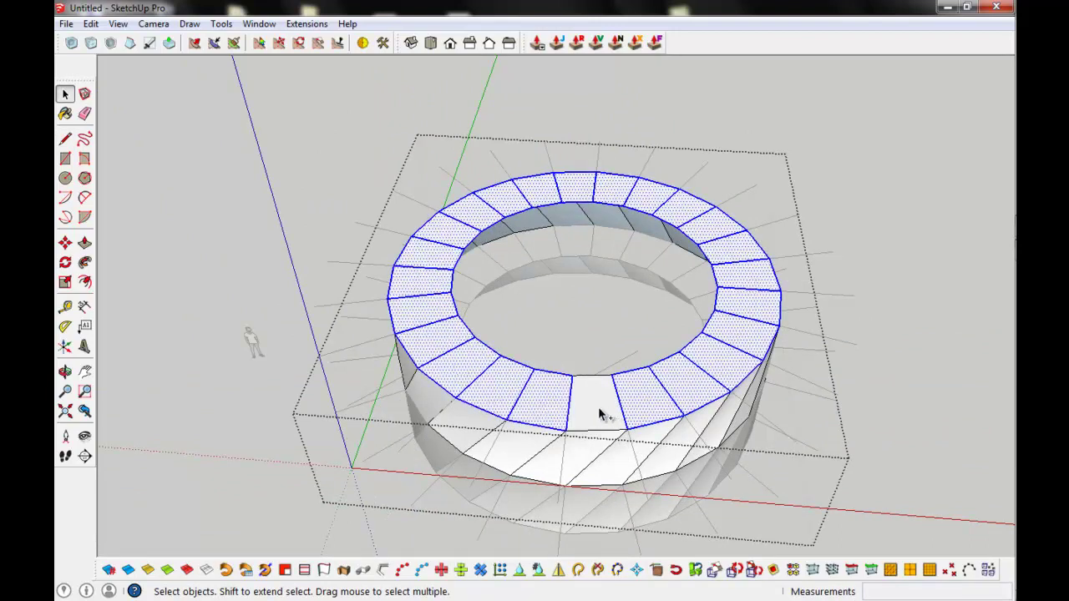
pyautogui.moveTo(597, 407); pyautogui.dragTo(556, 485, button='middle')
# Rotate the ring's top faces about its centre to strengthen the twist
pyautogui.press('q')
pyautogui.moveTo(573, 363)
pyautogui.mouseDown(button='middle')
pyautogui.moveTo(551, 446)
pyautogui.moveTo(484, 430)
pyautogui.mouseUp(button='middle')
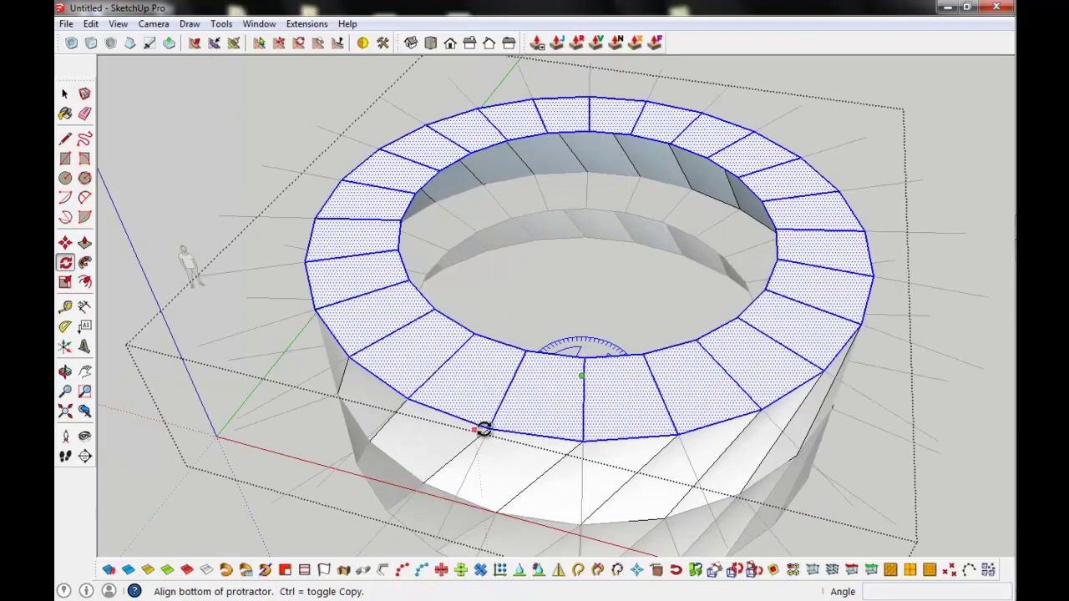
pyautogui.click(483, 429)
pyautogui.click(577, 441)
pyautogui.press('space')
pyautogui.moveTo(577, 441)
pyautogui.mouseDown(button='middle')
pyautogui.moveTo(576, 381)
pyautogui.moveTo(637, 401)
pyautogui.moveTo(601, 315)
pyautogui.moveTo(501, 343)
pyautogui.mouseUp(button='middle')
# Select the whole ring and orbit to a low side view
pyautogui.hotkey('ctrl', 'a')
pyautogui.scroll(3, 524, 283)
pyautogui.press('q')
pyautogui.scroll(-3, 675, 437)
pyautogui.press('space')
pyautogui.scroll(-3, 470, 431)
pyautogui.moveTo(470, 432); pyautogui.dragTo(690, 315, button='middle')
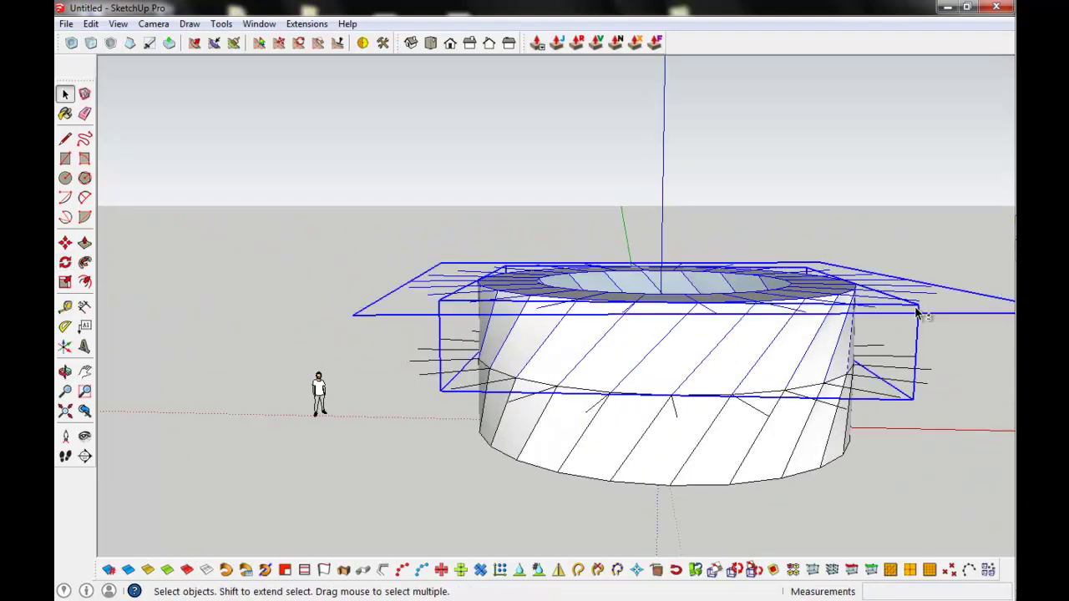
# Copy the twisted ring 200 cm straight up above the stack
pyautogui.moveTo(916, 312); pyautogui.dragTo(673, 415, button='middle')
pyautogui.scroll(2, 673, 415)
pyautogui.press('m')
pyautogui.press('ctrl')
pyautogui.click(636, 436)
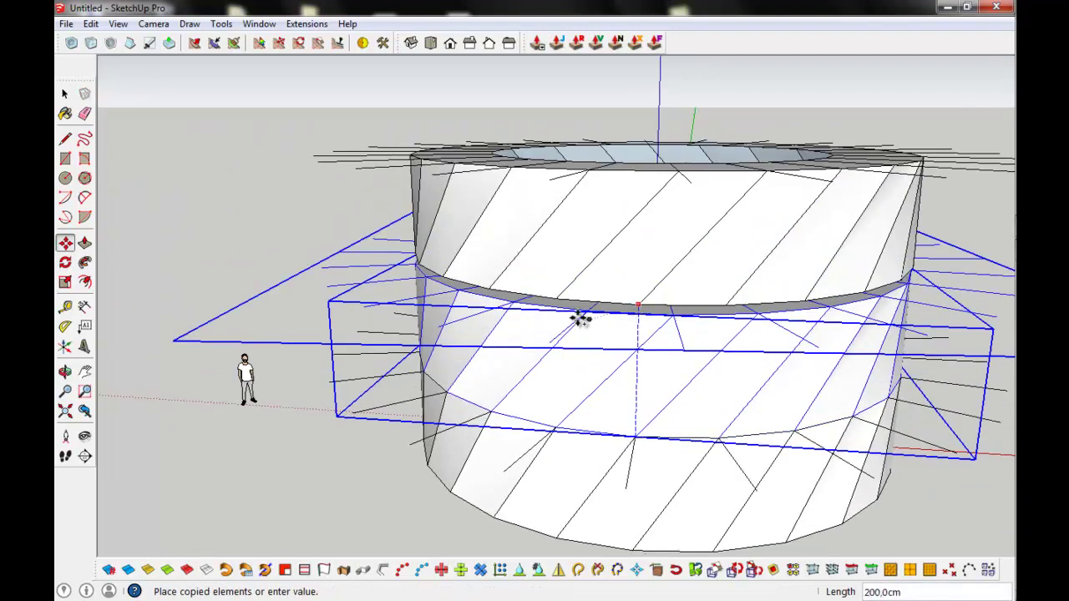
pyautogui.click(659, 301)
pyautogui.moveTo(659, 300); pyautogui.dragTo(651, 381, button='middle')
# Start a rotation at an oblique view, then cancel it
pyautogui.press('q')
pyautogui.moveTo(626, 467); pyautogui.dragTo(501, 359, button='middle')
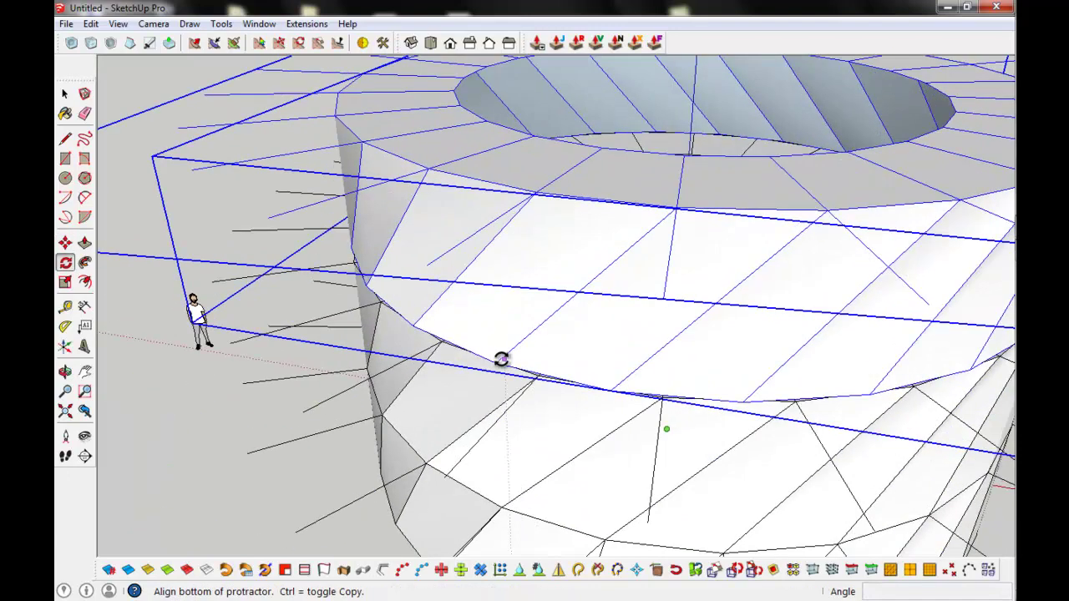
pyautogui.click(501, 359)
pyautogui.press('Escape')
pyautogui.moveTo(592, 406); pyautogui.dragTo(764, 446, button='middle')
# Open the upper ring group and select its front top faces
pyautogui.press('space')
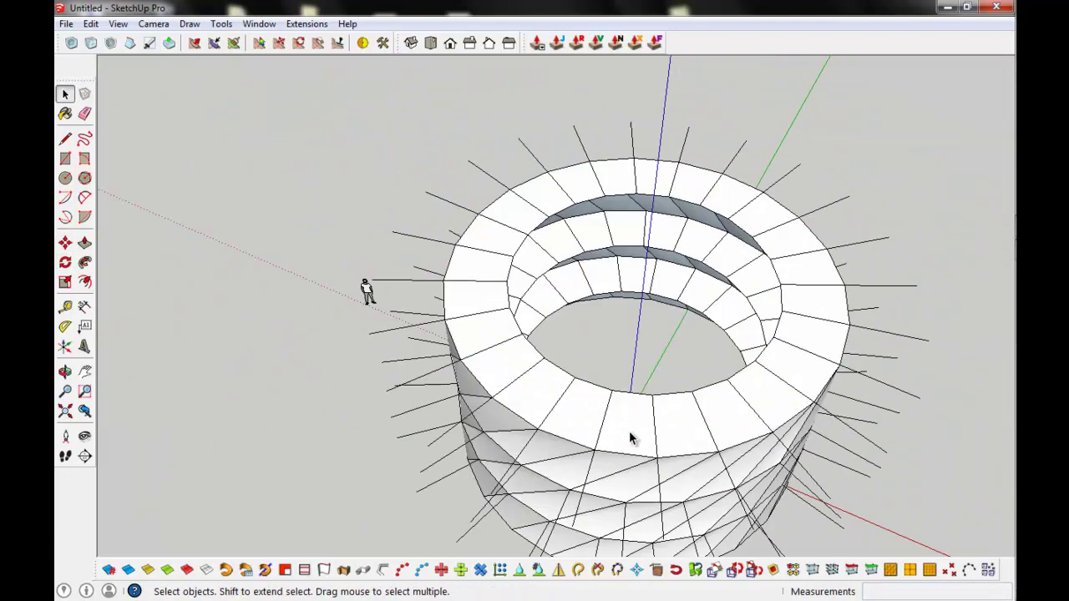
pyautogui.doubleClick(629, 431)
pyautogui.click(629, 431)
pyautogui.keyDown('ctrl'); pyautogui.click(685, 422); pyautogui.keyUp('ctrl')
pyautogui.keyDown('ctrl'); pyautogui.click(743, 410); pyautogui.keyUp('ctrl')
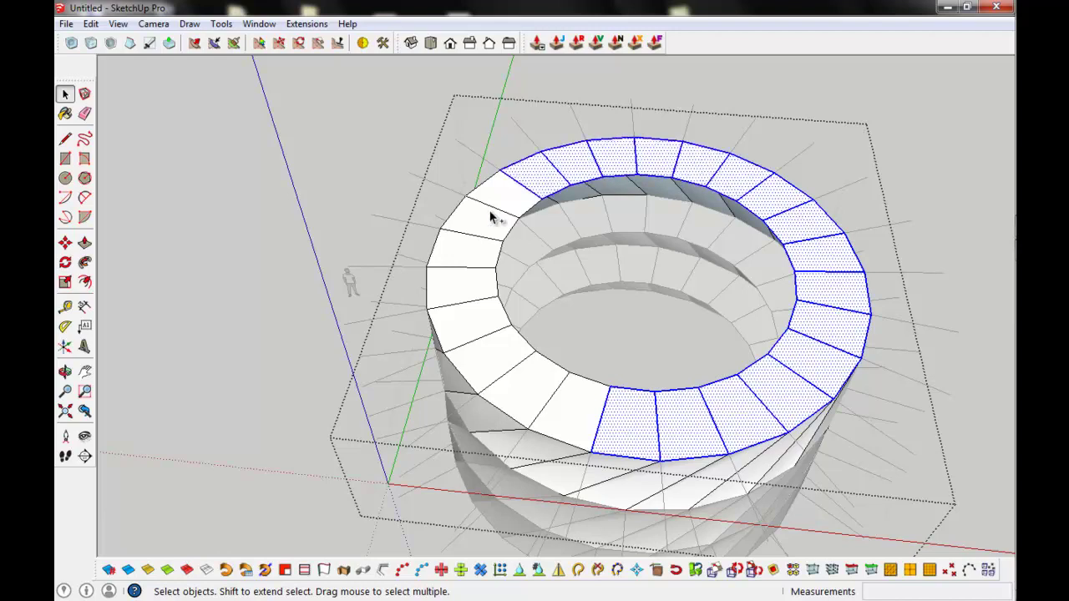
# Add the last top face and rotate the selected faces about the ring centre
pyautogui.keyDown('ctrl'); pyautogui.click(534, 390); pyautogui.keyUp('ctrl')
pyautogui.scroll(-3, 635, 406)
pyautogui.moveTo(634, 405); pyautogui.dragTo(572, 358, button='middle')
pyautogui.press('q')
pyautogui.click(567, 355)
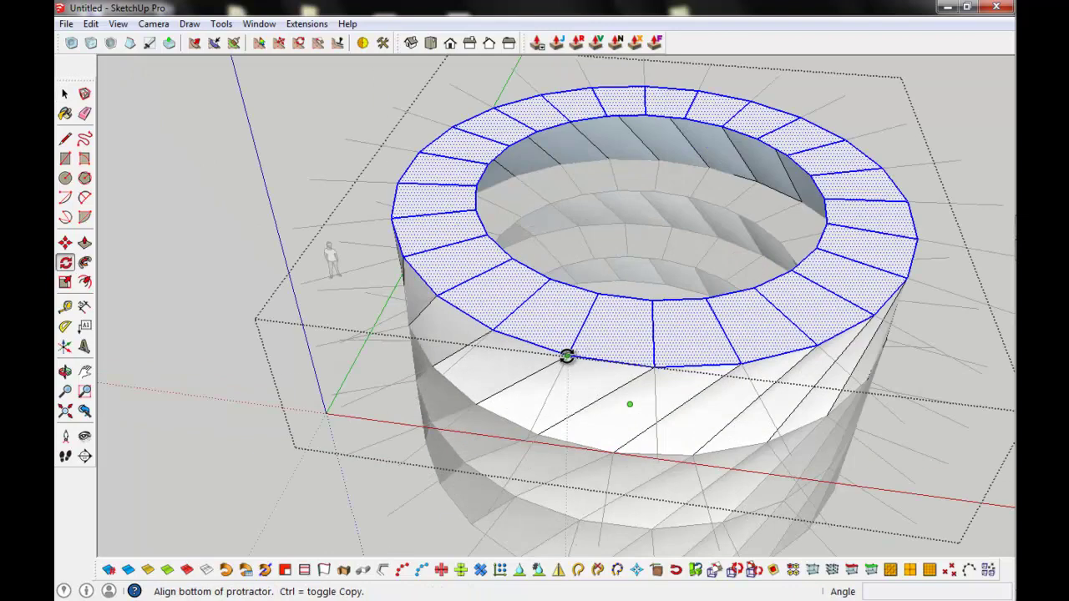
pyautogui.click(618, 368)
pyautogui.moveTo(818, 375); pyautogui.dragTo(766, 284, button='middle')
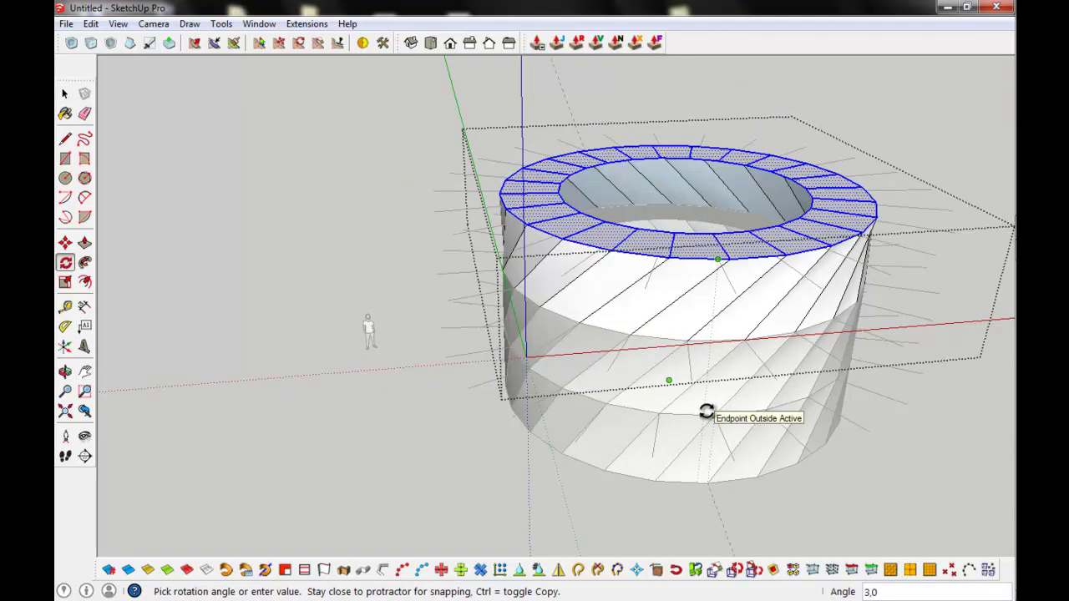
pyautogui.press('space')
# Orbit out to show the whole cylinder and select the entire model
pyautogui.moveTo(705, 411)
pyautogui.mouseDown(button='middle')
pyautogui.moveTo(684, 473)
pyautogui.moveTo(616, 429)
pyautogui.moveTo(616, 267)
pyautogui.mouseUp(button='middle')
pyautogui.press('q')
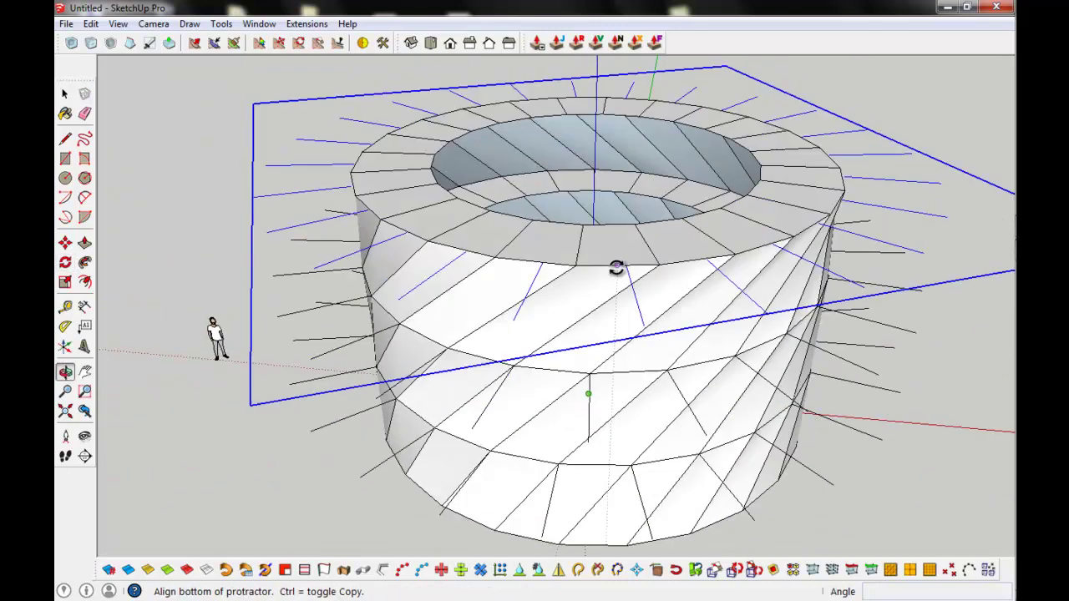
pyautogui.scroll(-5, 644, 310)
pyautogui.press('space')
pyautogui.moveTo(710, 406); pyautogui.dragTo(494, 207, button='middle')
pyautogui.hotkey('ctrl', 'a')
pyautogui.scroll(2, 630, 334)
# Place a Move copy of the stack above the original and start rotating it about its centre
pyautogui.press('m')
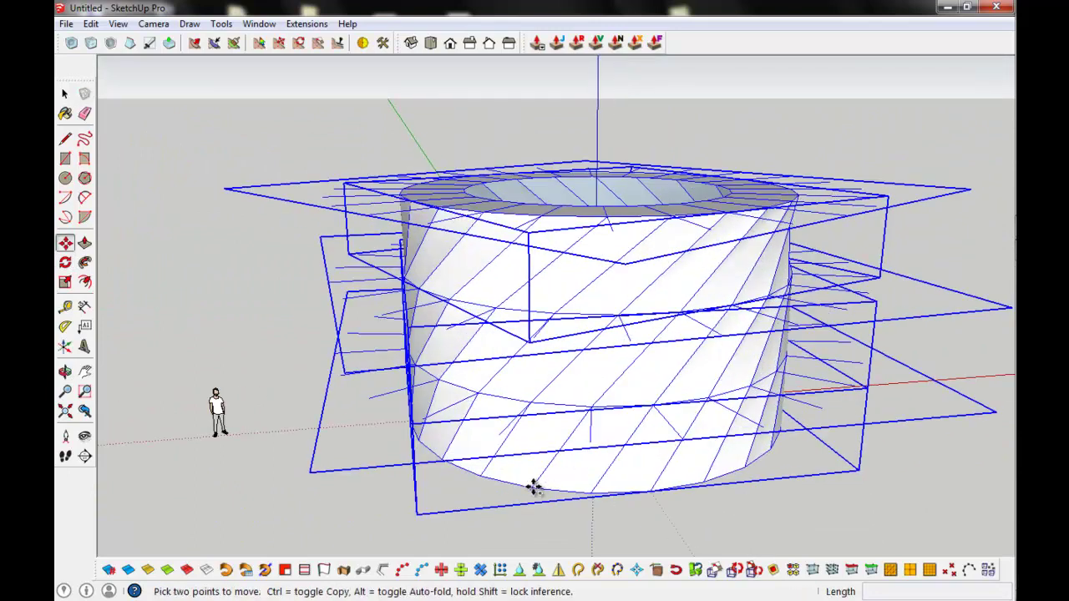
pyautogui.keyDown('ctrl'); pyautogui.click(531, 486); pyautogui.keyUp('ctrl')
pyautogui.click(534, 215)
pyautogui.moveTo(728, 399)
pyautogui.mouseDown(button='middle')
pyautogui.moveTo(584, 509)
pyautogui.moveTo(584, 395)
pyautogui.mouseUp(button='middle')
pyautogui.press('q')
pyautogui.moveTo(589, 348)
pyautogui.mouseDown(button='middle')
pyautogui.moveTo(484, 377)
pyautogui.moveTo(518, 342)
pyautogui.mouseUp(button='middle')
pyautogui.click(537, 341)
pyautogui.moveTo(750, 493)
pyautogui.mouseDown(button='middle')
pyautogui.moveTo(546, 468)
pyautogui.moveTo(839, 462)
pyautogui.mouseUp(button='middle')
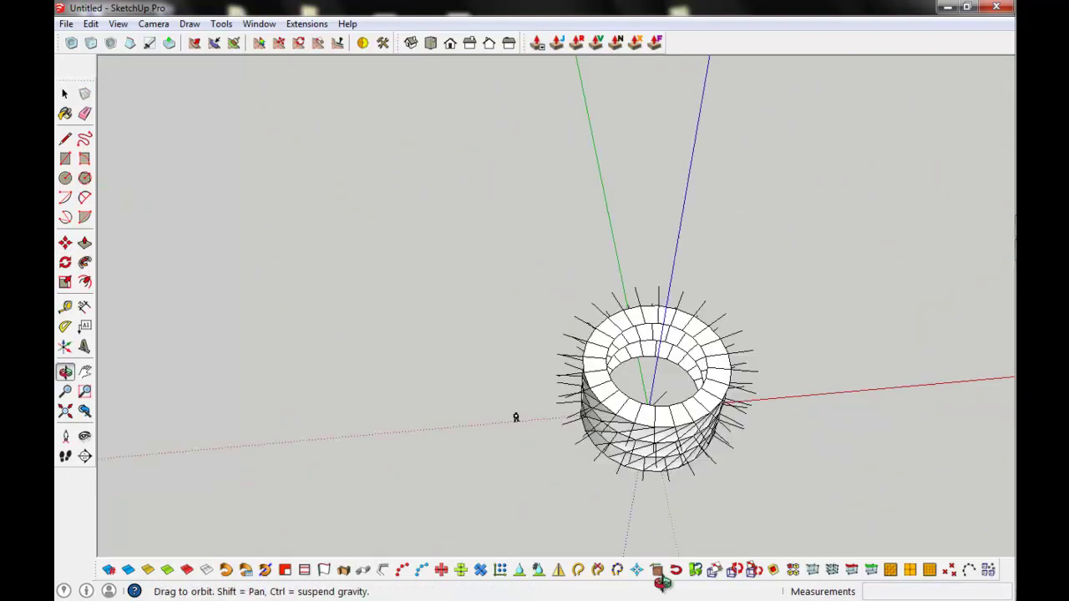
pyautogui.moveTo(677, 418); pyautogui.dragTo(647, 365, button='middle')
pyautogui.scroll(-3, 634, 380)
# Select the whole twisted cylinder and switch the display to Wireframe style
pyautogui.moveTo(830, 162); pyautogui.dragTo(503, 469)
pyautogui.rightClick(668, 326)
pyautogui.rightClick(671, 160)
pyautogui.moveTo(724, 308)
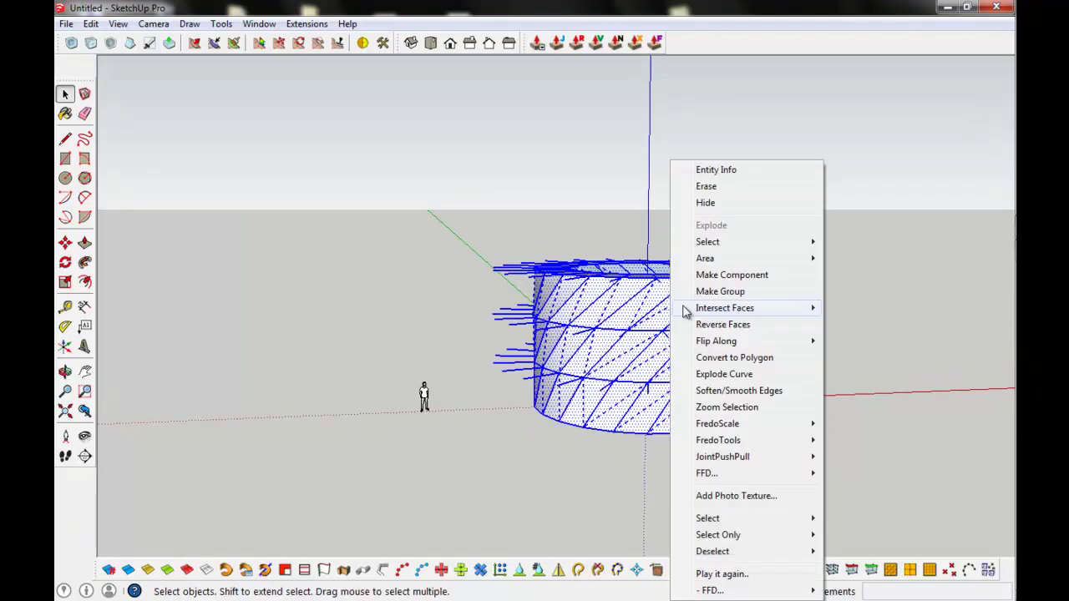
pyautogui.moveTo(659, 359); pyautogui.dragTo(608, 289, button='middle')
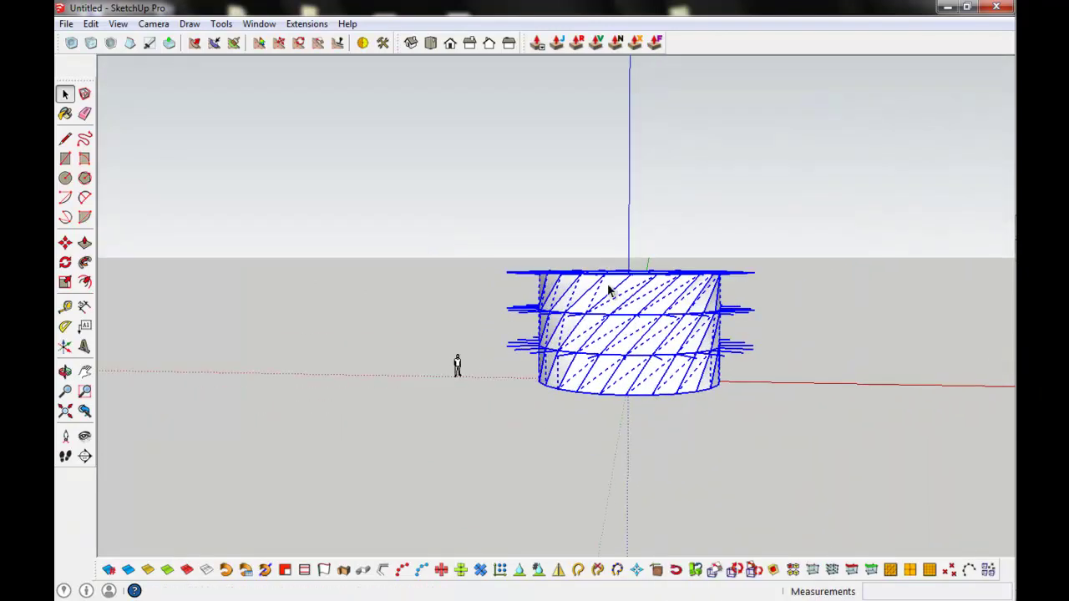
pyautogui.click(863, 472)
pyautogui.moveTo(778, 431)
pyautogui.mouseDown(button='middle')
pyautogui.moveTo(306, 406)
pyautogui.moveTo(776, 186)
pyautogui.mouseUp(button='middle')
# Reselect the cylinder and run the tube extension with Diameter 350mm and Precision 10
pyautogui.moveTo(776, 186); pyautogui.dragTo(611, 388)
pyautogui.click(221, 23)
pyautogui.click(310, 430)
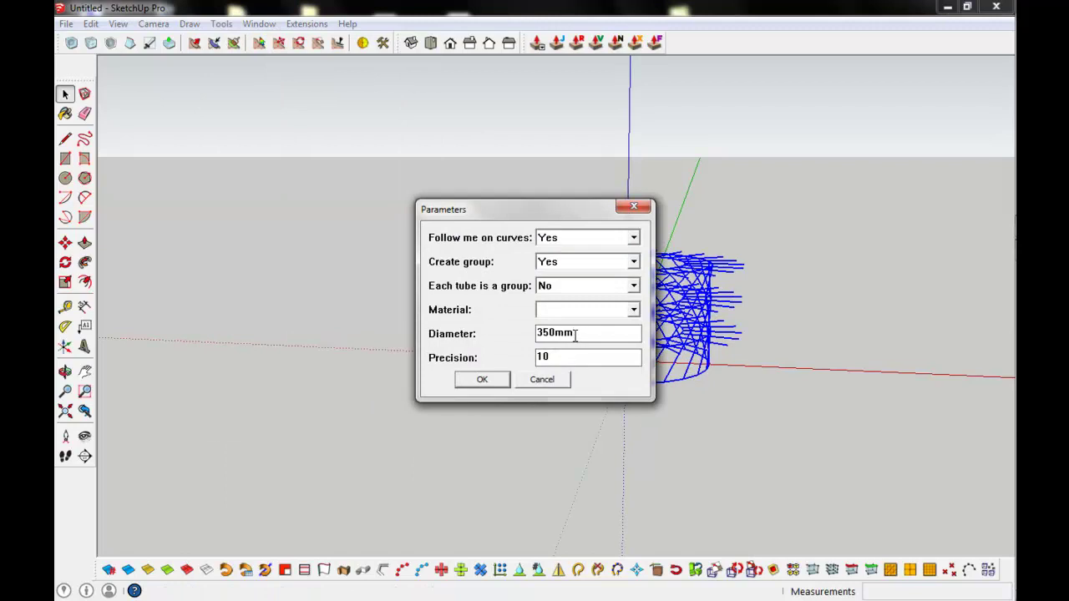
pyautogui.press('Return')
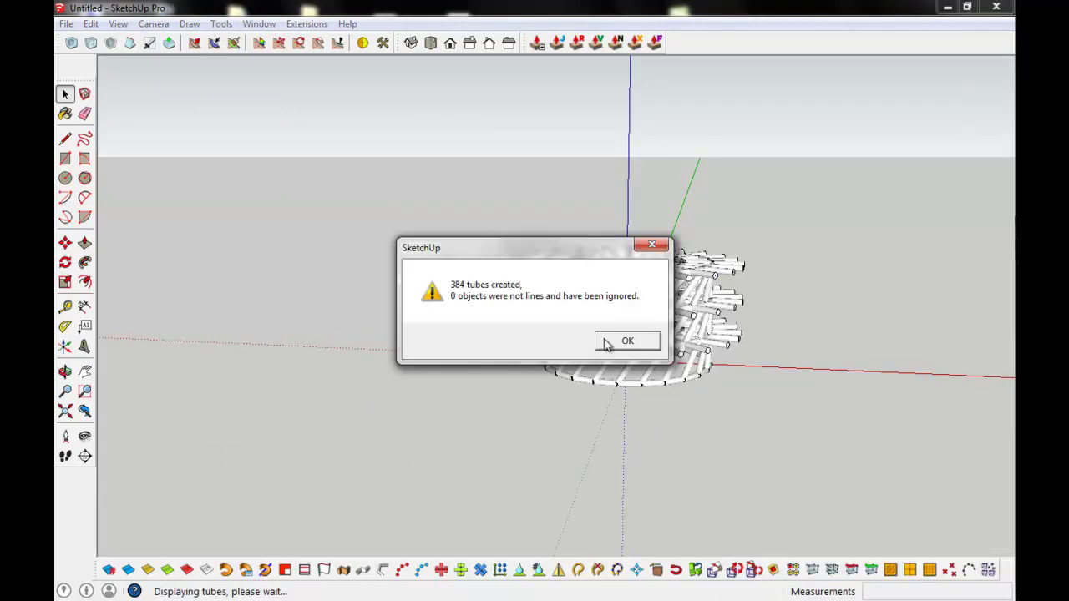
# Dismiss the tubes-created message and undo the generated tubes back to the selected lattice lines
pyautogui.click(627, 342)
pyautogui.scroll(3, 526, 390)
pyautogui.moveTo(534, 384); pyautogui.dragTo(526, 390, button='middle')
pyautogui.hotkey('ctrl', 'z')
pyautogui.hotkey('ctrl', 'z')
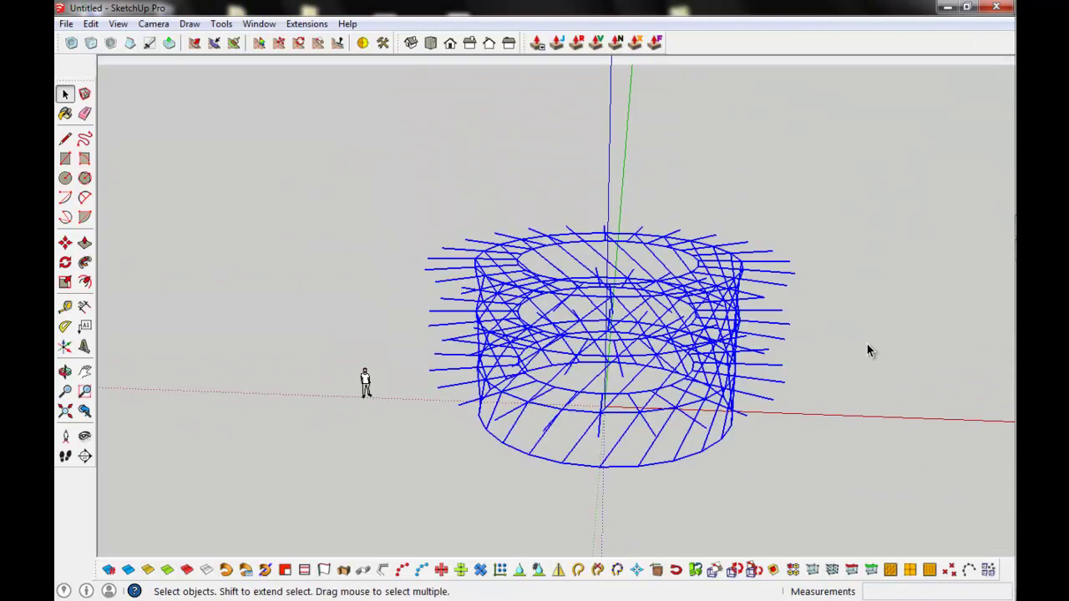
pyautogui.hotkey('ctrl', 'z')
# Rerun the lines-to-tubes extension with Diameter 35,0cm and fit the lattice in view
pyautogui.click(220, 23)
pyautogui.click(314, 432)
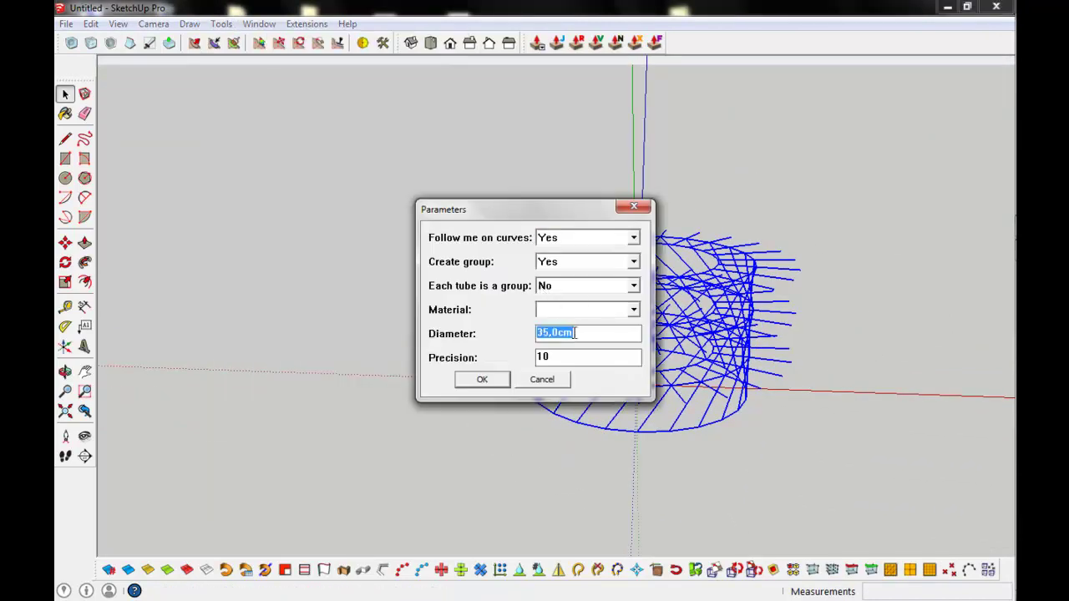
pyautogui.press('Return')
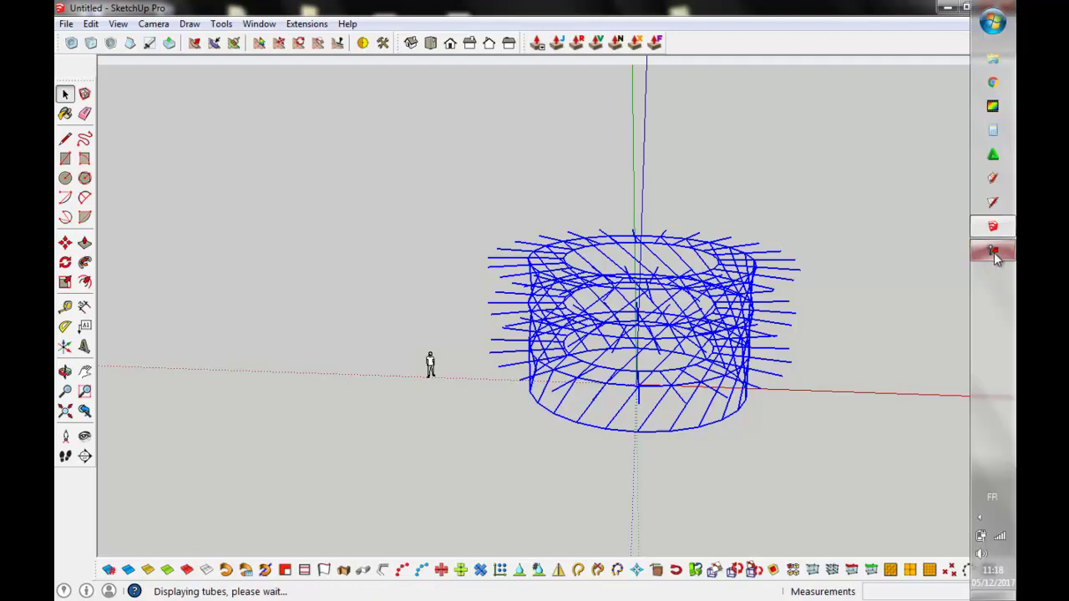
pyautogui.press('Return')
pyautogui.hotkey('shift', 'z')
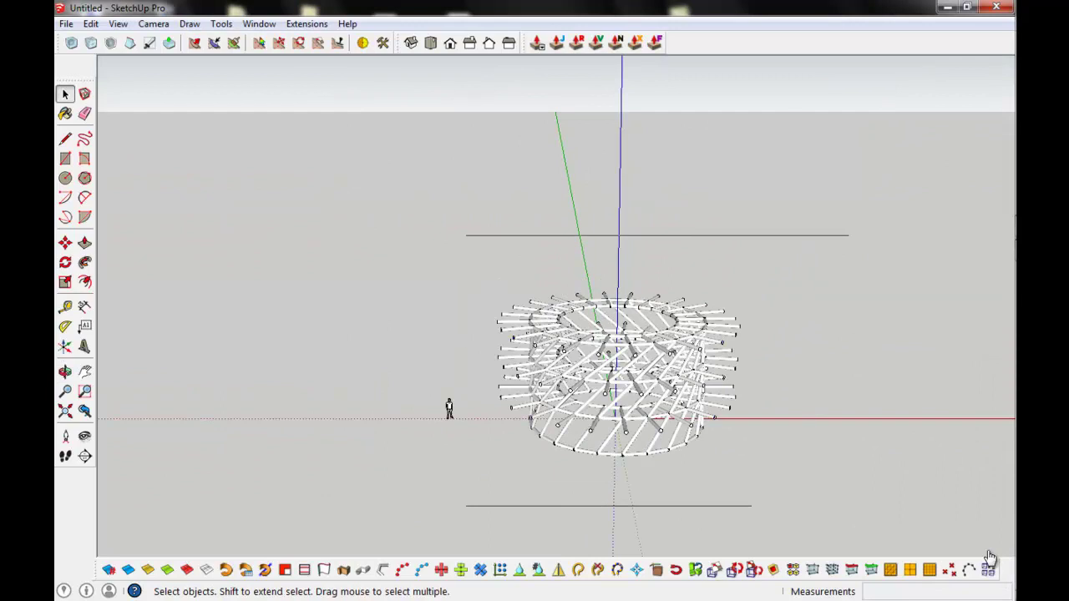
# Select the whole tube lattice and Ctrl-Move a copy of it upward
pyautogui.hotkey('ctrl', 'a')
pyautogui.press('m')
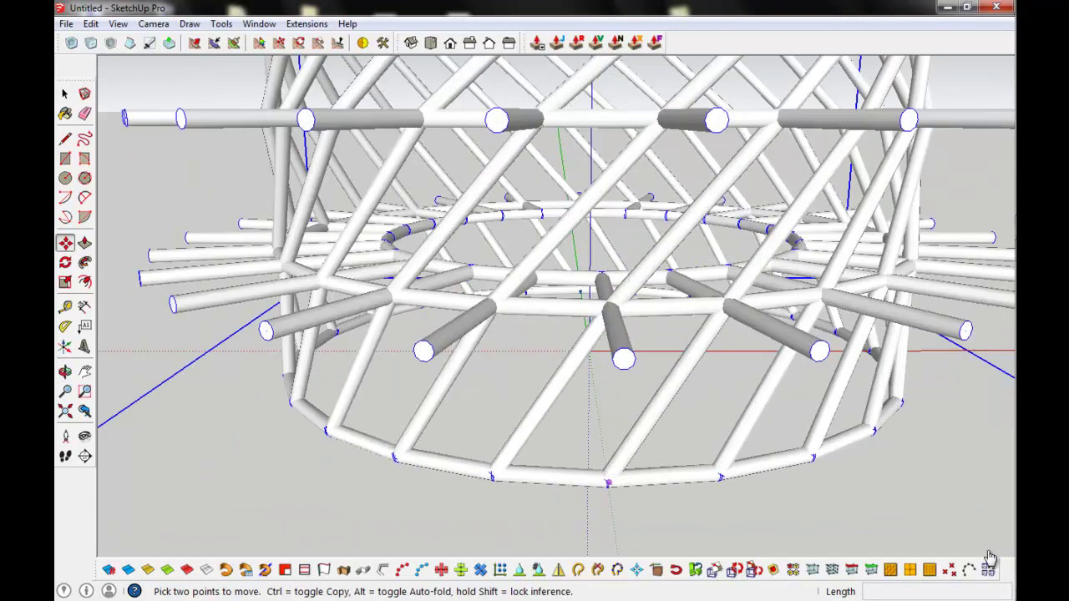
pyautogui.click(239, 362)
pyautogui.press('ctrl')
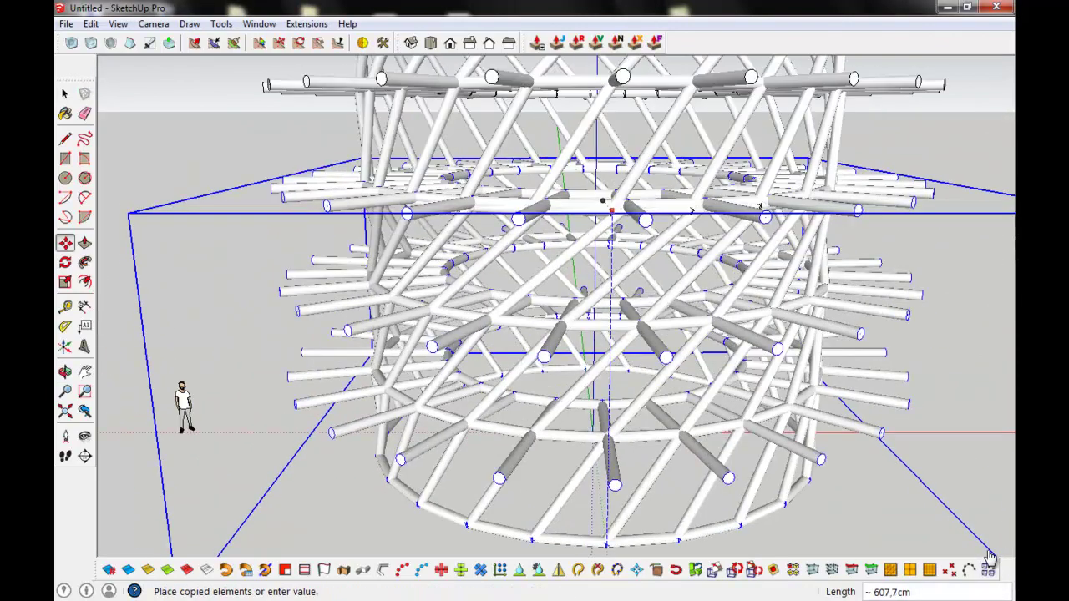
pyautogui.scroll(2, 639, 209)
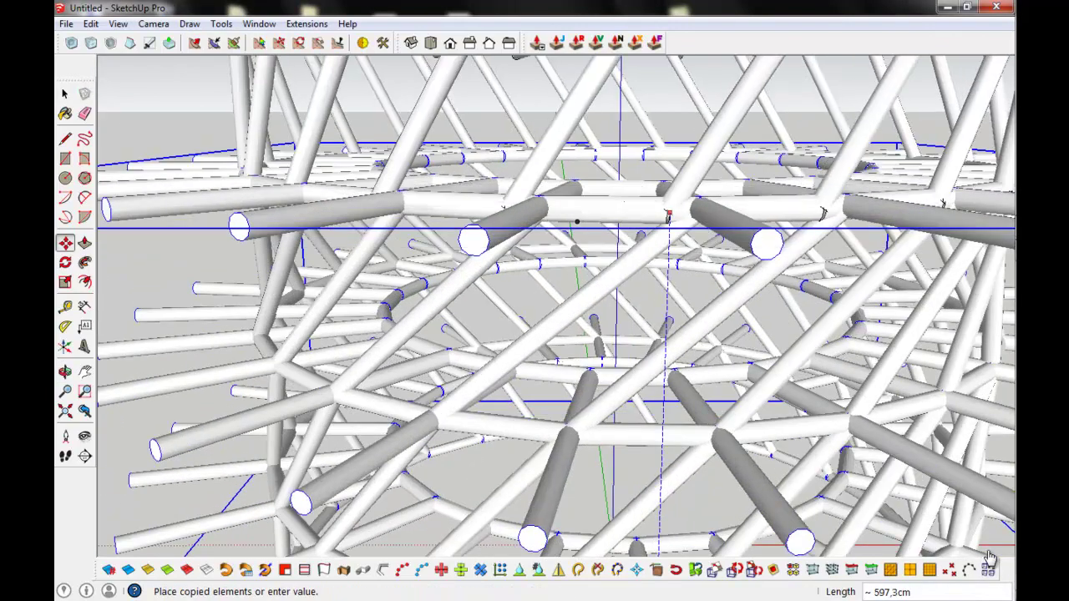
pyautogui.scroll(-3, 577, 224)
pyautogui.moveTo(577, 223); pyautogui.dragTo(605, 405, button='middle')
pyautogui.scroll(2, 606, 405)
pyautogui.scroll(-2, 605, 405)
# Rotate the copied tier about the lattice's central axis to twist it
pyautogui.press('q')
pyautogui.scroll(-2, 605, 392)
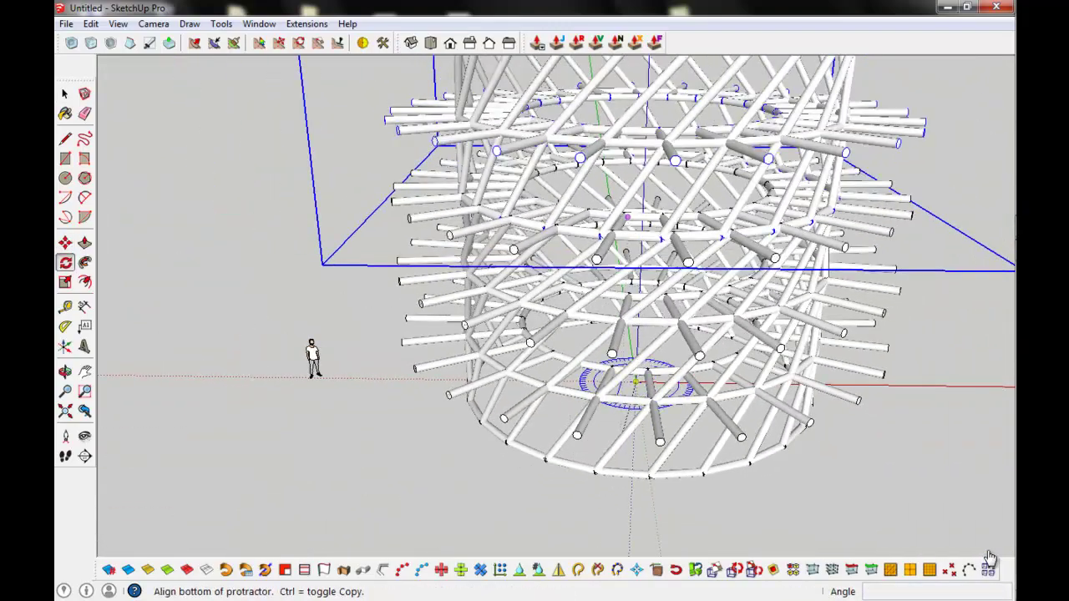
pyautogui.scroll(-2, 605, 392)
pyautogui.scroll(3, 668, 534)
pyautogui.scroll(3, 668, 534)
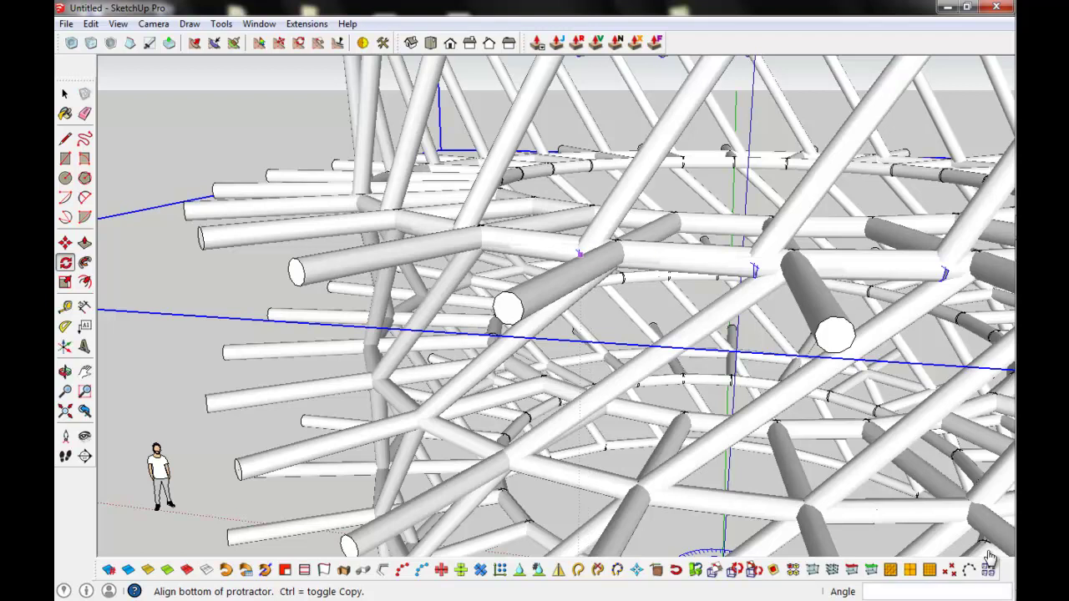
pyautogui.click(706, 552)
pyautogui.scroll(-2, 785, 275)
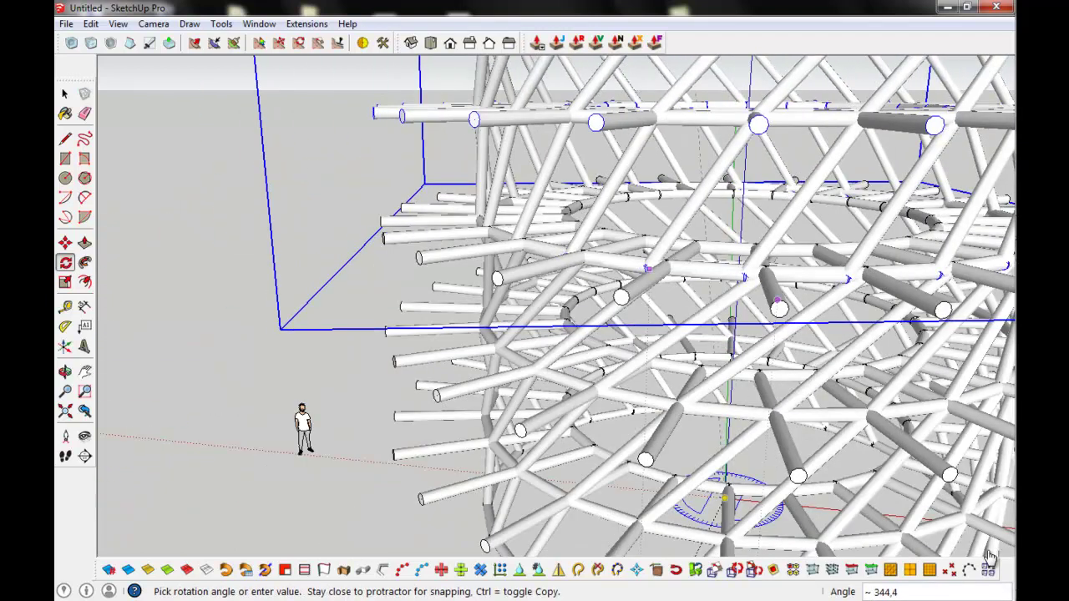
pyautogui.click(557, 324)
pyautogui.scroll(-4, 557, 324)
# Ctrl-Move a copy of the selected lattice tier onto the top of the stack
pyautogui.press('o')
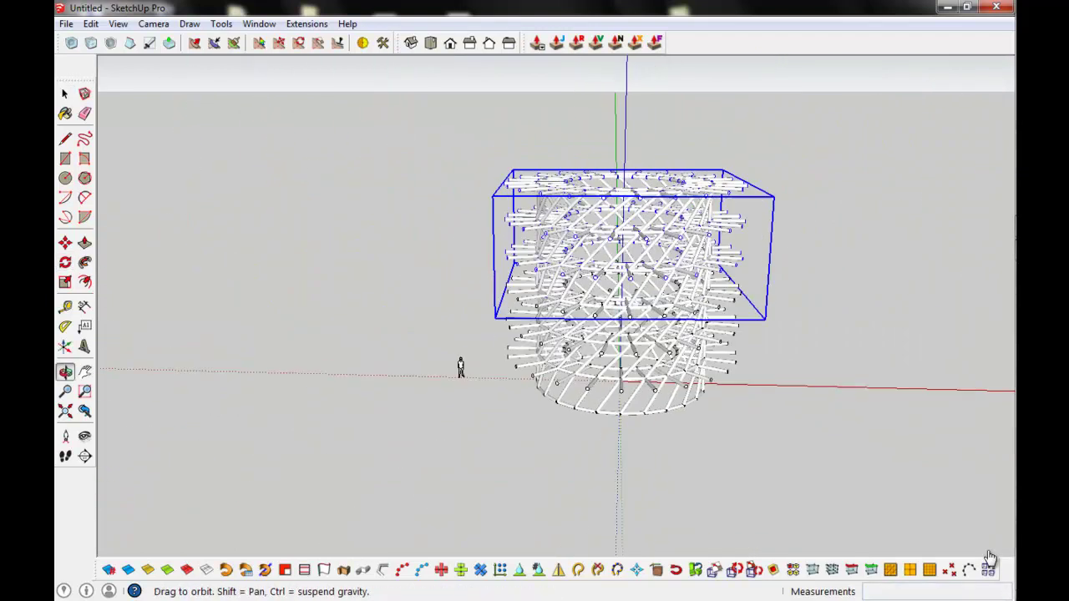
pyautogui.press('space')
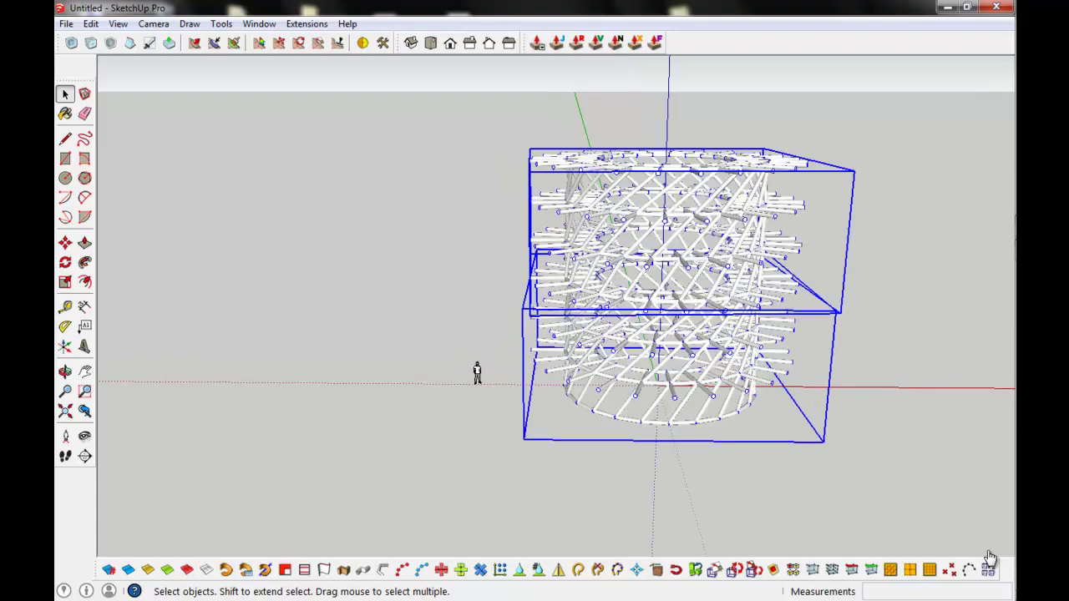
pyautogui.scroll(1, 989, 557)
pyautogui.scroll(3, 989, 557)
pyautogui.press('m')
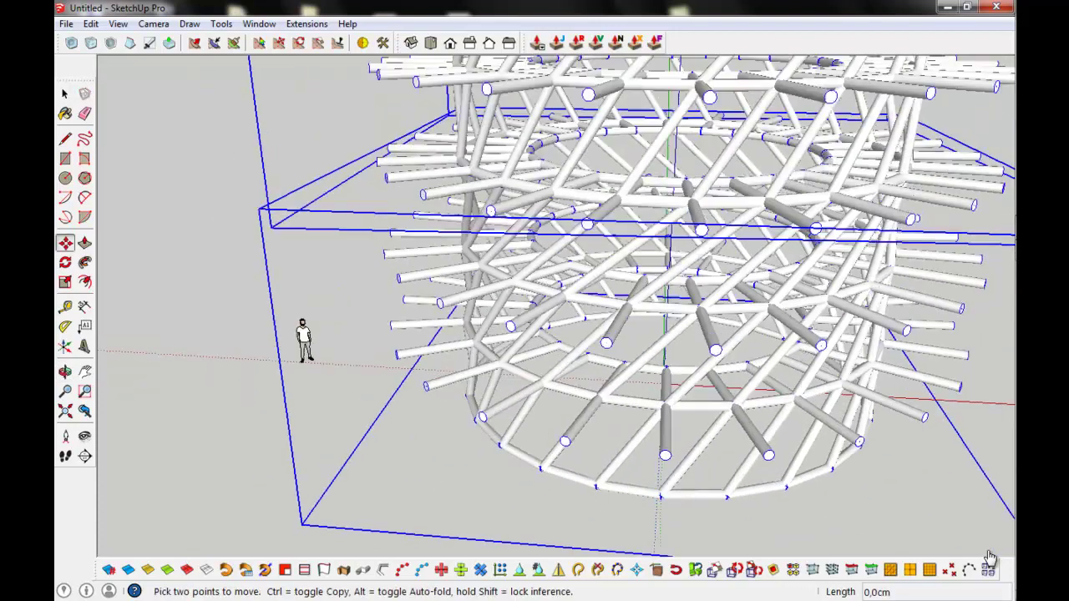
pyautogui.scroll(-3, 989, 557)
pyautogui.press('ctrl')
pyautogui.scroll(1, 989, 557)
pyautogui.scroll(2, 989, 557)
pyautogui.scroll(2, 989, 557)
pyautogui.scroll(-1, 989, 557)
pyautogui.scroll(1, 990, 557)
pyautogui.scroll(-1, 989, 557)
pyautogui.scroll(-2, 989, 557)
pyautogui.middleClick(990, 557)
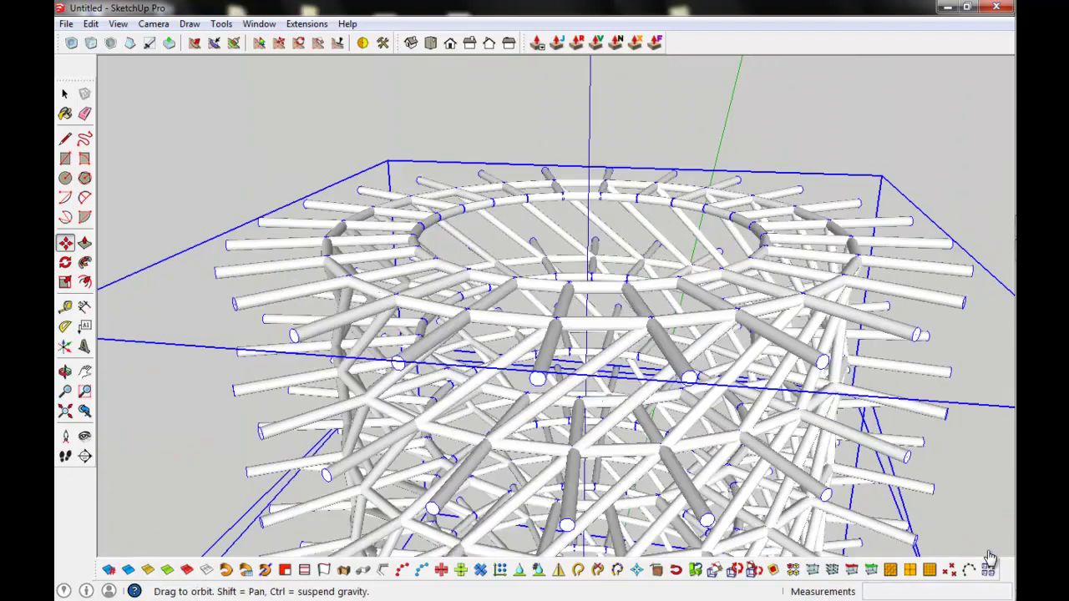
pyautogui.scroll(2, 989, 557)
pyautogui.scroll(-2, 990, 557)
pyautogui.scroll(1, 989, 557)
pyautogui.scroll(1, 989, 557)
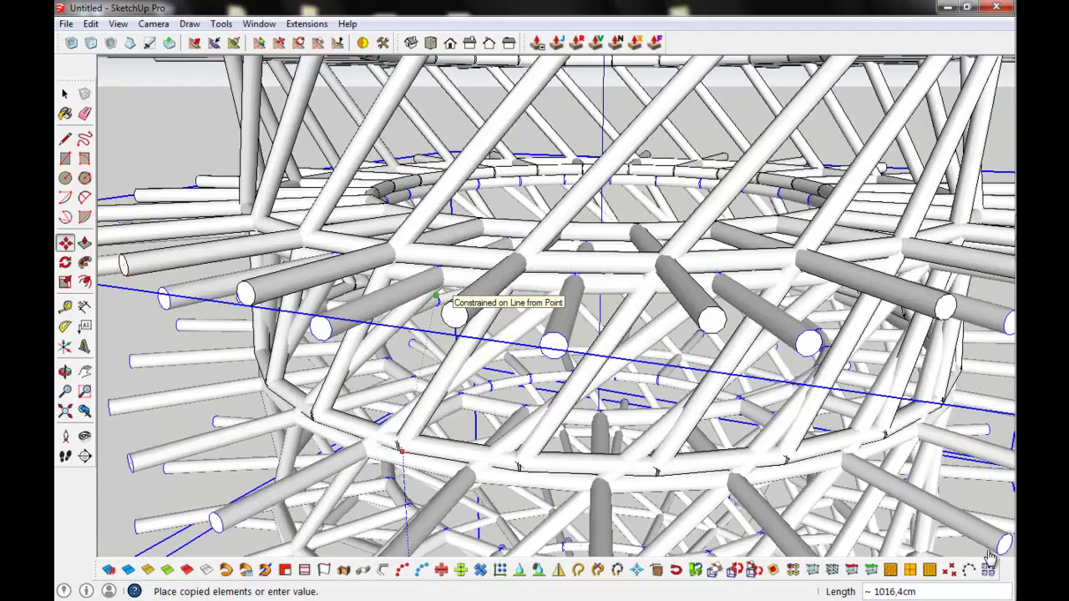
pyautogui.scroll(-3, 989, 557)
pyautogui.scroll(-2, 989, 557)
pyautogui.scroll(2, 989, 557)
pyautogui.scroll(1, 990, 556)
pyautogui.scroll(2, 990, 557)
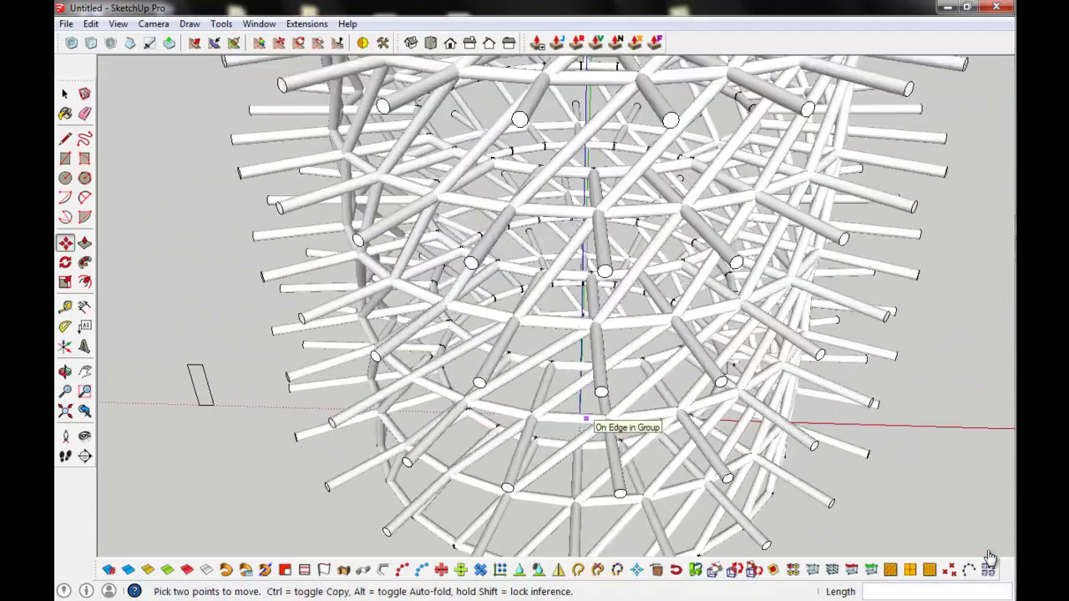
# Rotate the new tier around the tower's central axis and check the upright tower
pyautogui.press('q')
pyautogui.scroll(2, 989, 556)
pyautogui.scroll(-3, 571, 445)
pyautogui.click(544, 455)
pyautogui.scroll(3, 543, 455)
pyautogui.click(532, 335)
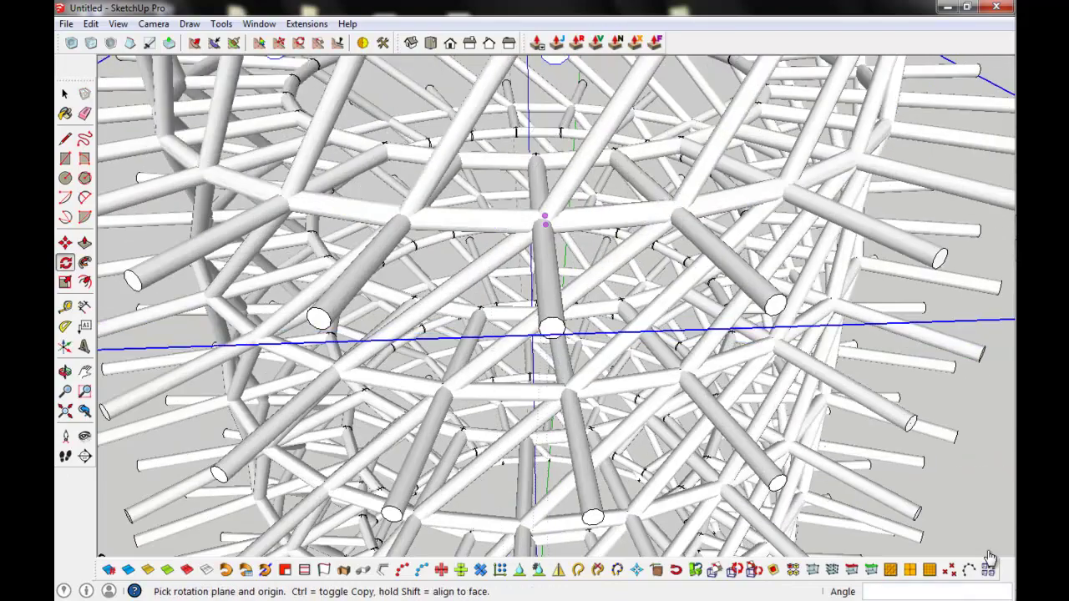
pyautogui.press('space')
pyautogui.scroll(-3, 989, 557)
pyautogui.moveTo(534, 334); pyautogui.dragTo(584, 317, button='middle')
# Draw a circle at the tower centre and Push/Pull it into a tall column
pyautogui.press('c')
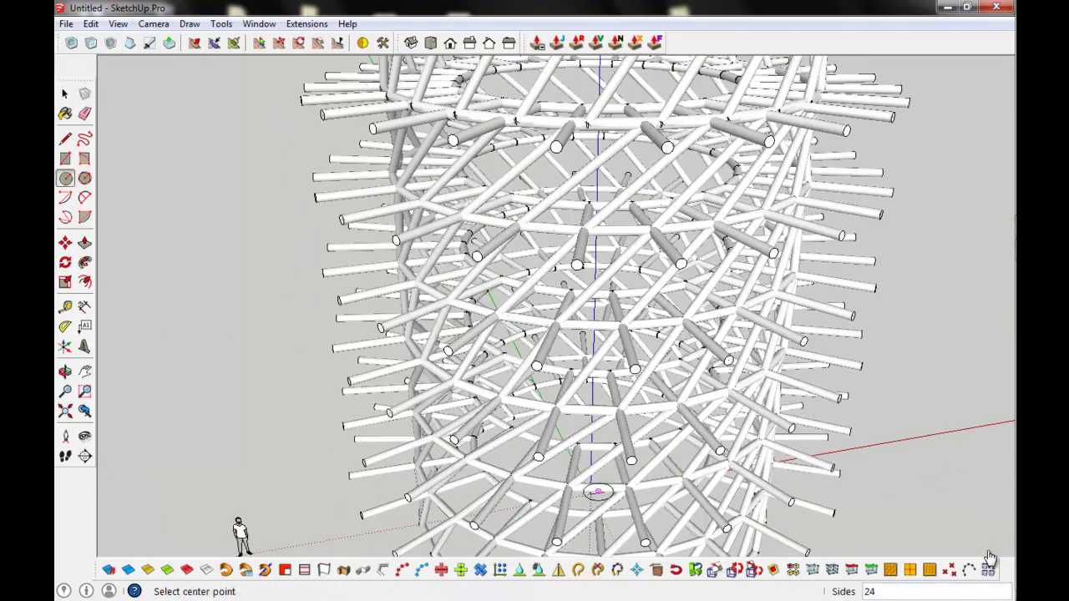
pyautogui.scroll(-3, 593, 495)
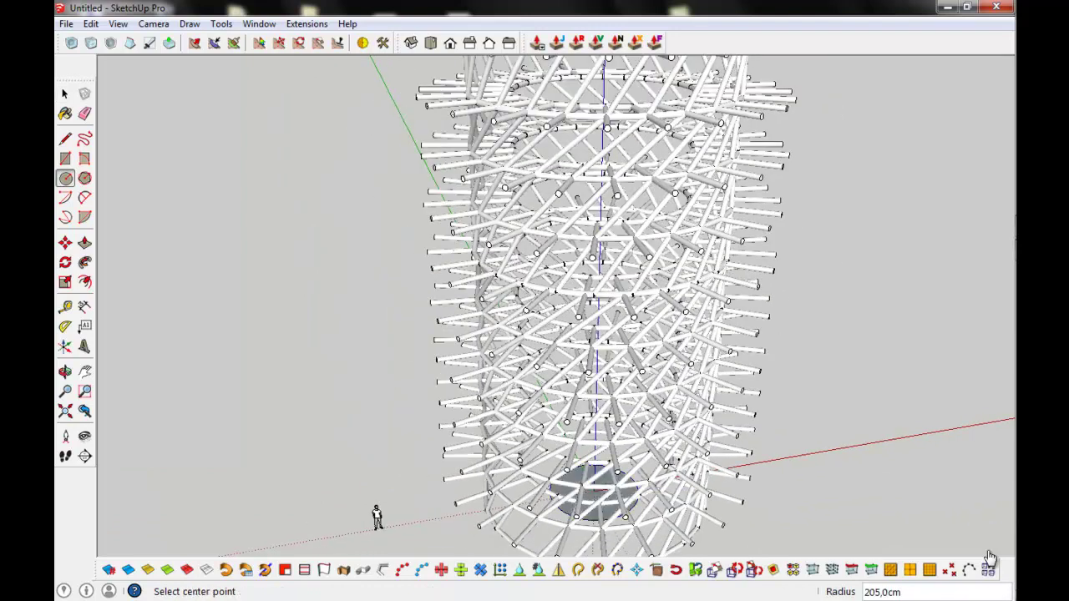
pyautogui.press('space')
pyautogui.press('p')
pyautogui.click(588, 488)
pyautogui.scroll(-3, 601, 359)
pyautogui.scroll(-2, 652, 292)
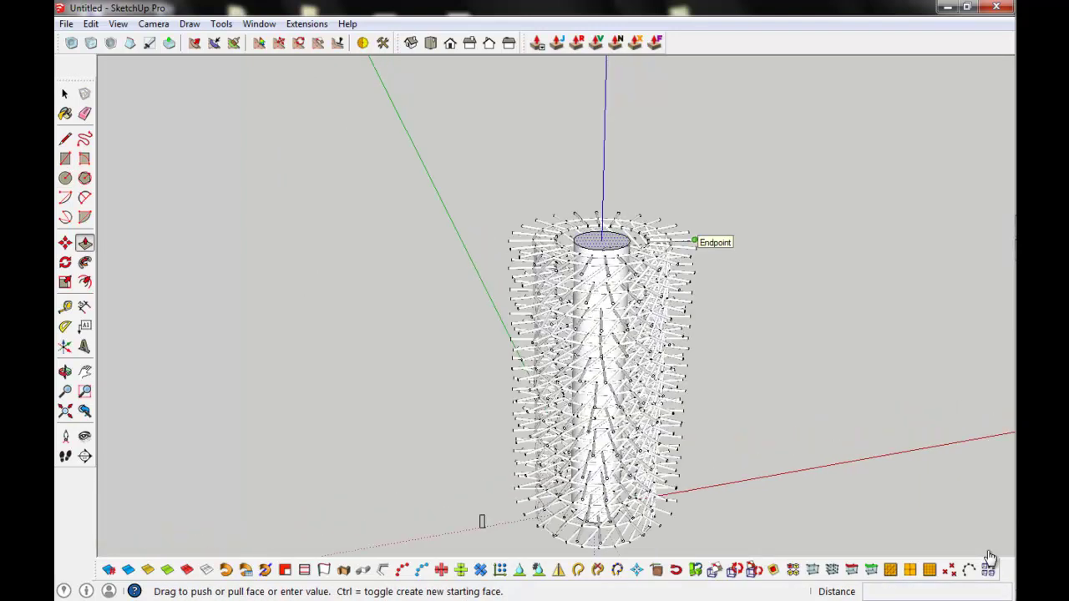
pyautogui.scroll(3, 697, 241)
pyautogui.click(545, 241)
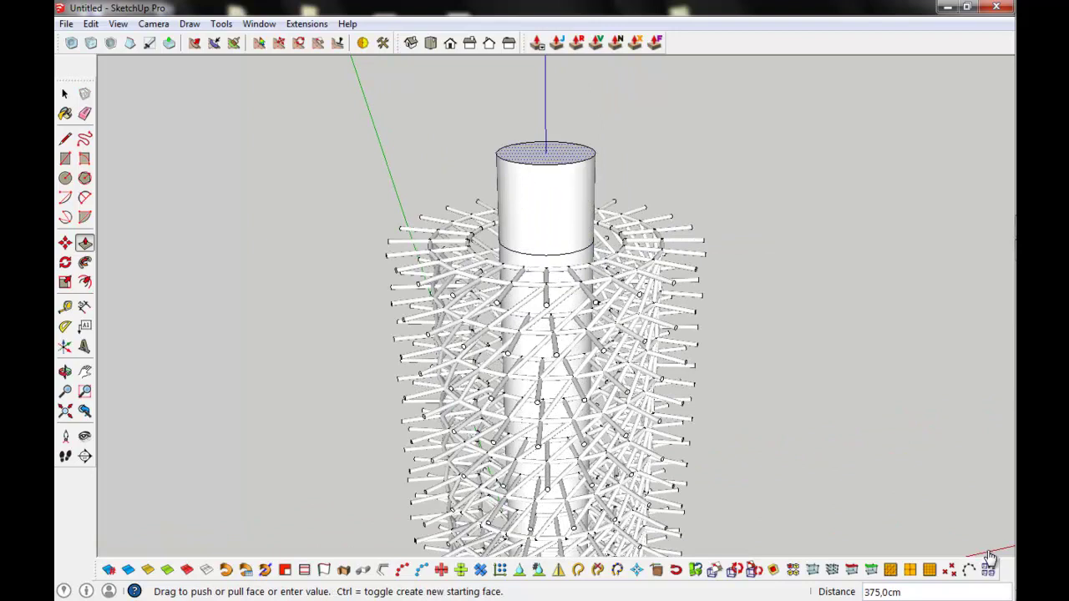
# Scale the column's top face outward about its centre into a flared cone
pyautogui.moveTo(545, 251); pyautogui.dragTo(539, 250, button='middle')
pyautogui.press('space')
pyautogui.click(539, 180)
pyautogui.press('s')
pyautogui.moveTo(603, 202); pyautogui.dragTo(763, 255)
pyautogui.press('space')
pyautogui.moveTo(763, 256); pyautogui.dragTo(751, 167, button='middle')
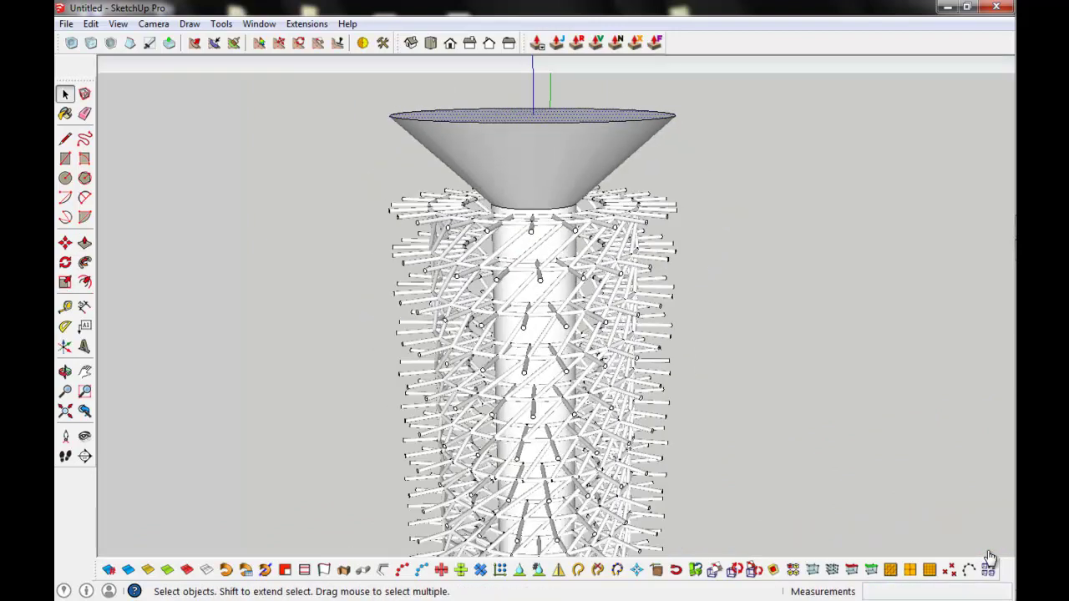
pyautogui.scroll(-3, 468, 424)
pyautogui.moveTo(467, 424); pyautogui.dragTo(472, 417, button='middle')
# Open the Styles panel, then Shadow Settings showing 08:34 on 05/29, and orbit to view
pyautogui.click(259, 24)
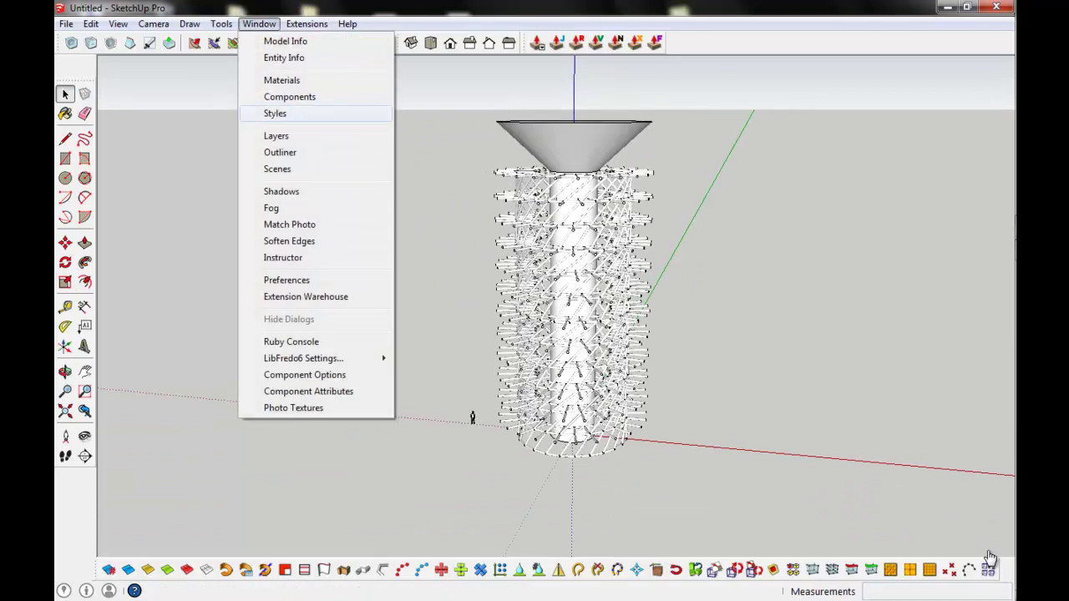
pyautogui.click(284, 114)
pyautogui.click(876, 91)
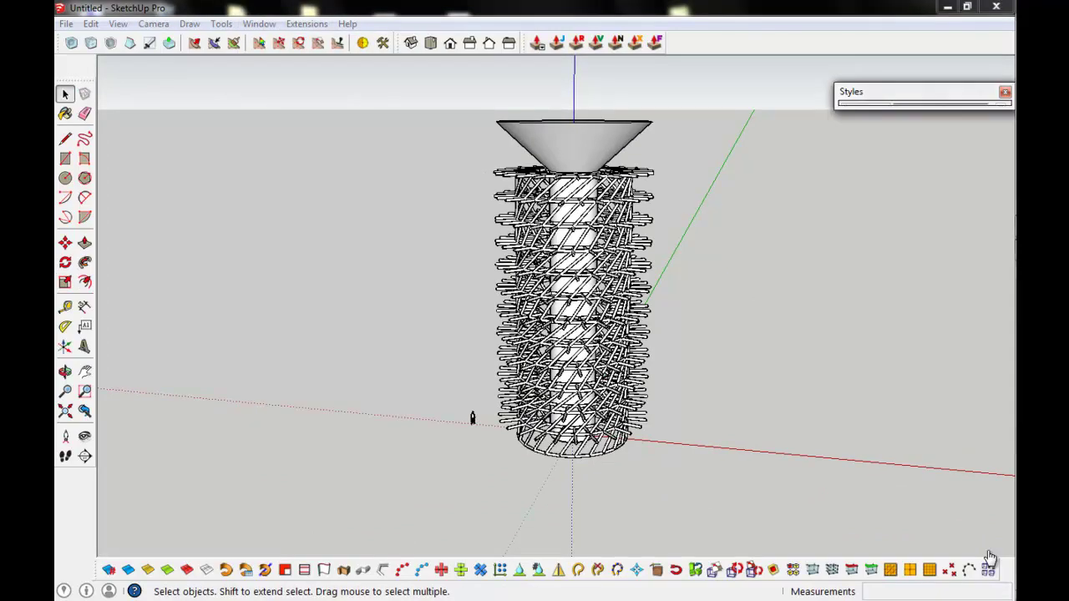
pyautogui.click(258, 23)
pyautogui.click(276, 189)
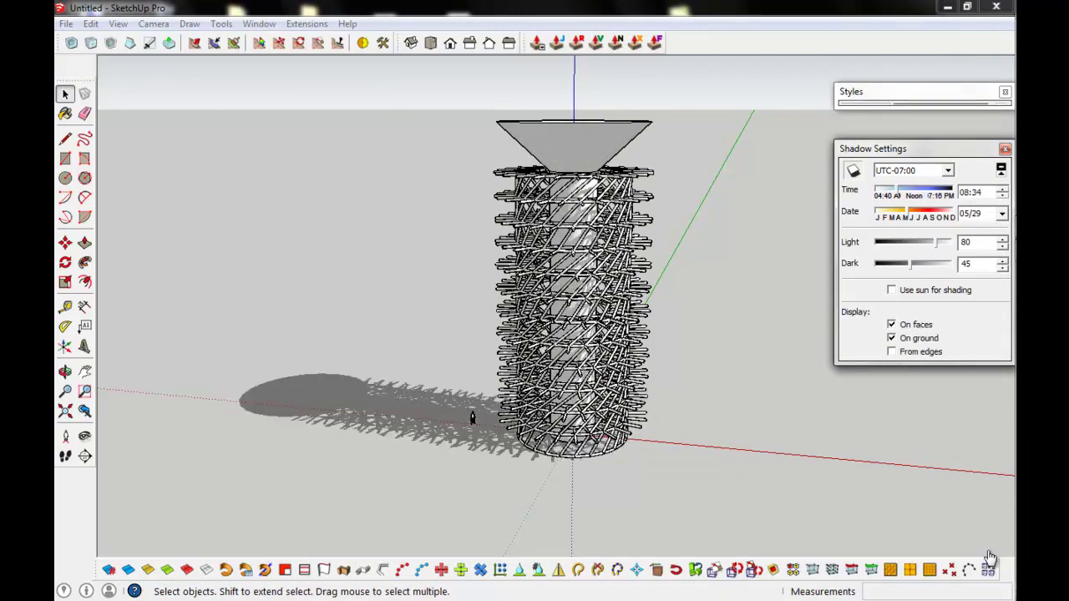
pyautogui.moveTo(472, 418)
pyautogui.mouseDown(button='middle')
pyautogui.moveTo(469, 396)
pyautogui.moveTo(508, 434)
pyautogui.mouseUp(button='middle')
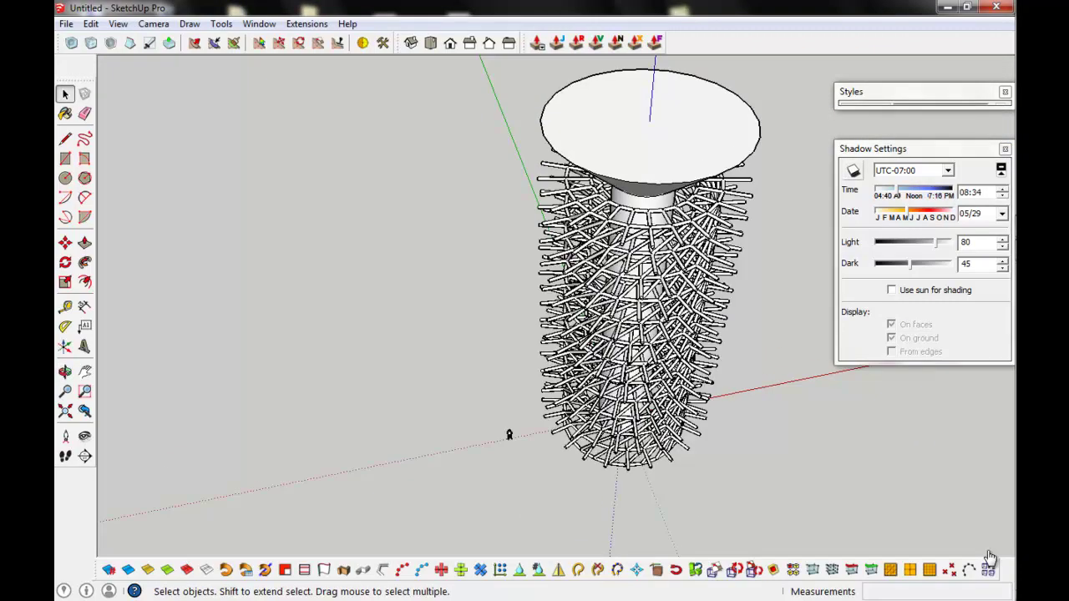